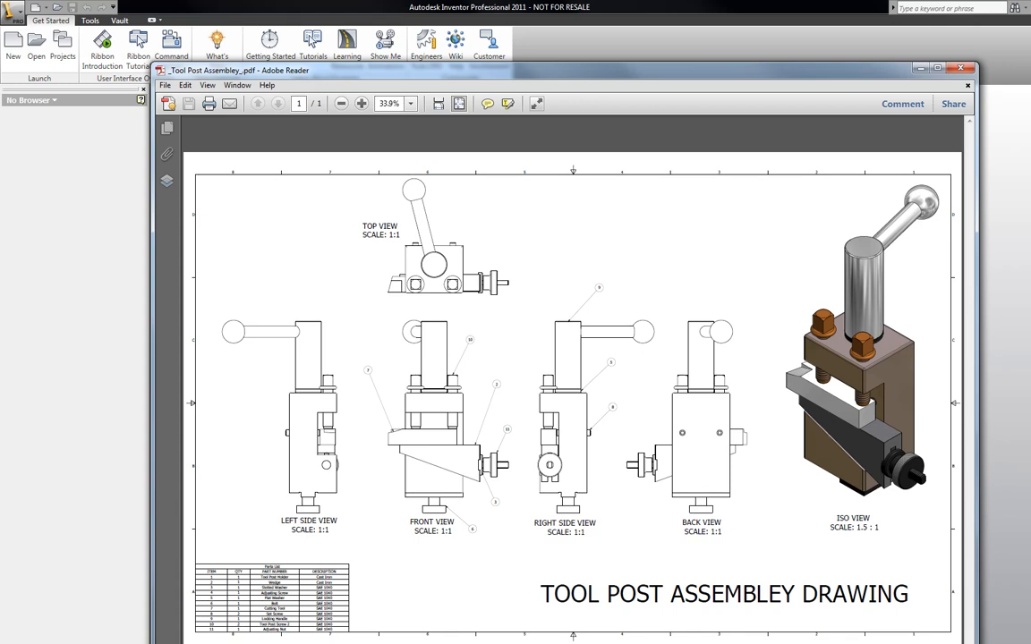
# Step: Review the tool post assembly drawing with its views and parts list, and the Adjusting Nut drawing's dimensions
pyautogui.moveTo(415, 70); pyautogui.dragTo(536, 39)
pyautogui.click(479, 73)
pyautogui.click(480, 72)
pyautogui.scroll(-4, 543, 294)
pyautogui.scroll(-6, 532, 315)
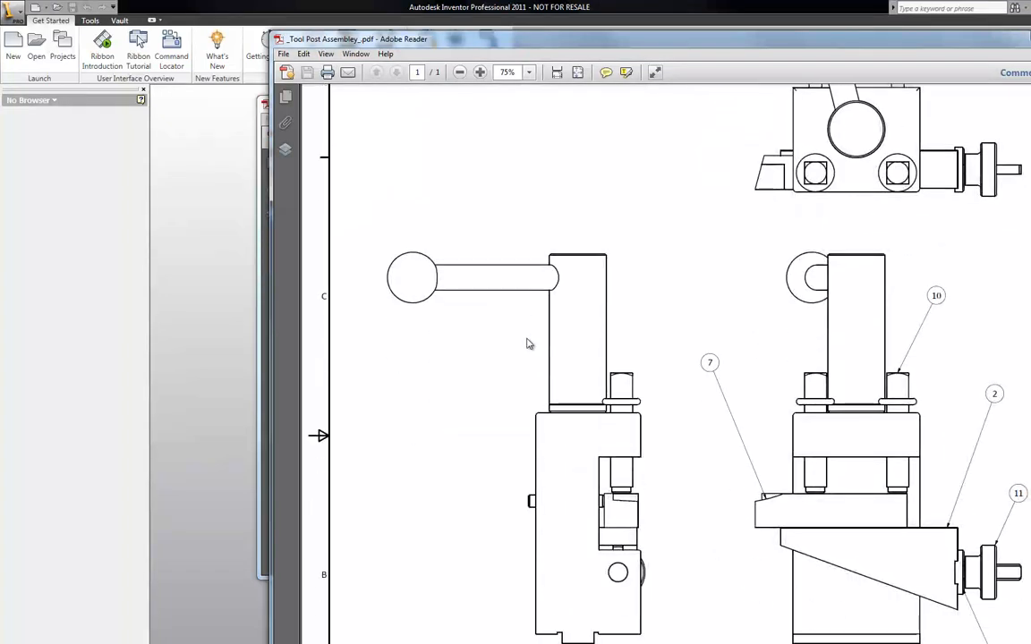
pyautogui.scroll(-1, 523, 378)
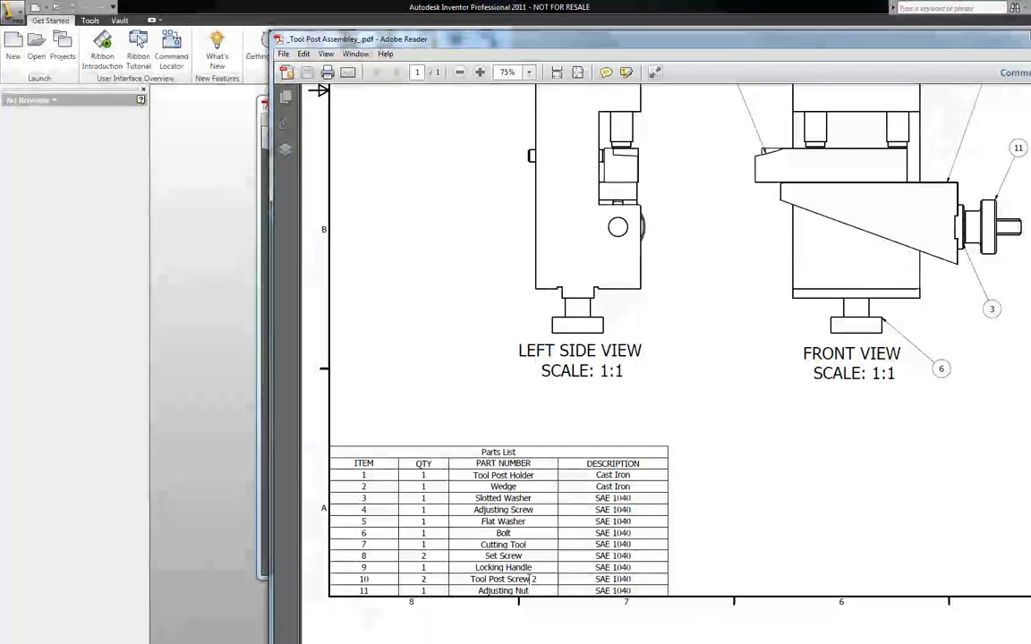
pyautogui.moveTo(665, 38); pyautogui.dragTo(610, 60)
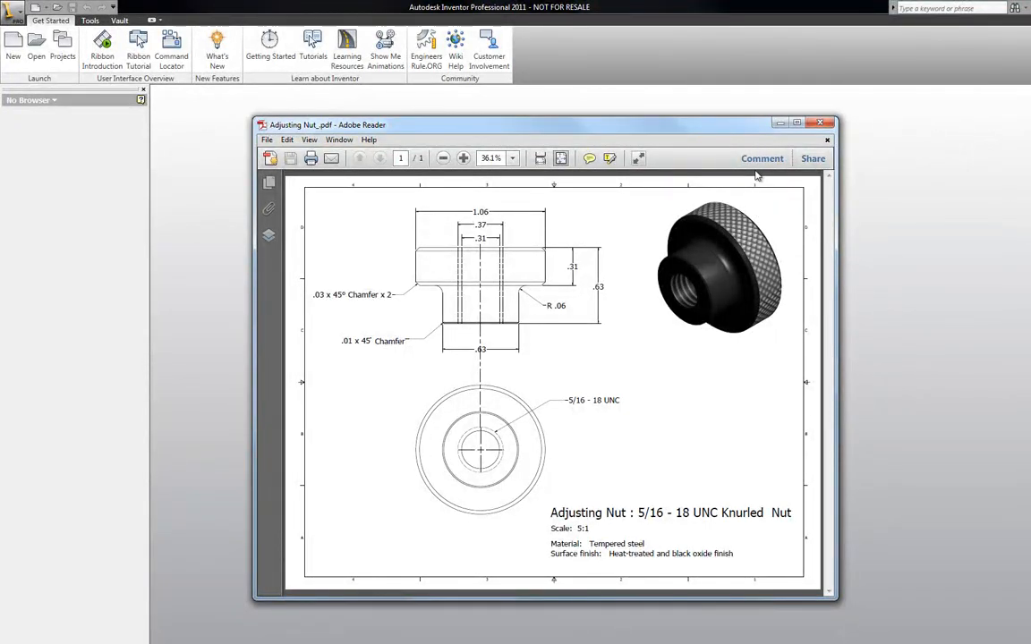
pyautogui.moveTo(752, 139); pyautogui.dragTo(0, 141)
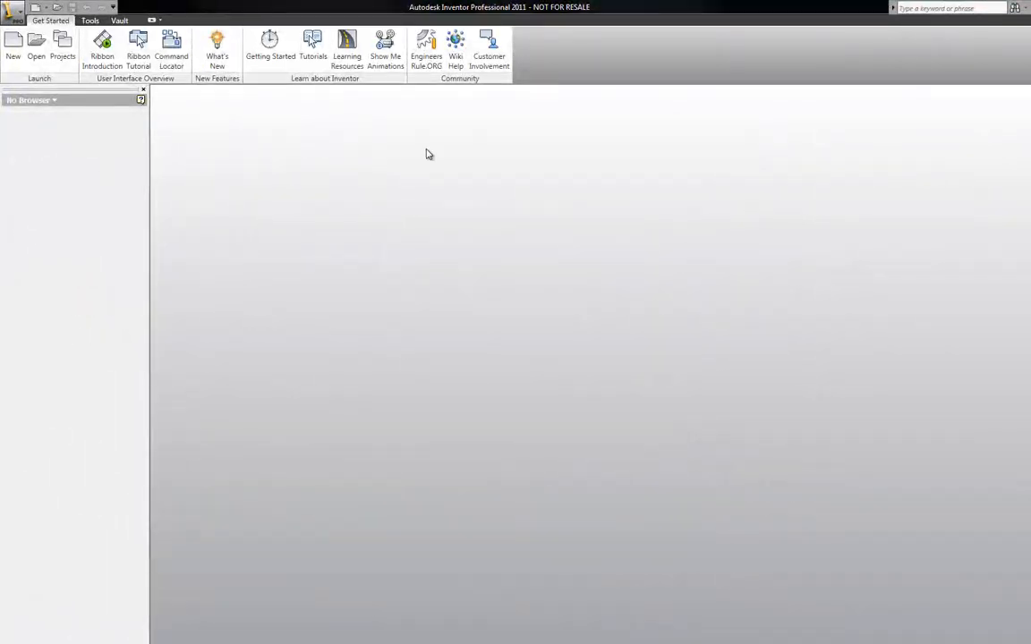
# Step: Create a new Vault project named Tool Post with its own workspace folder and make it the active project
pyautogui.click(69, 50)
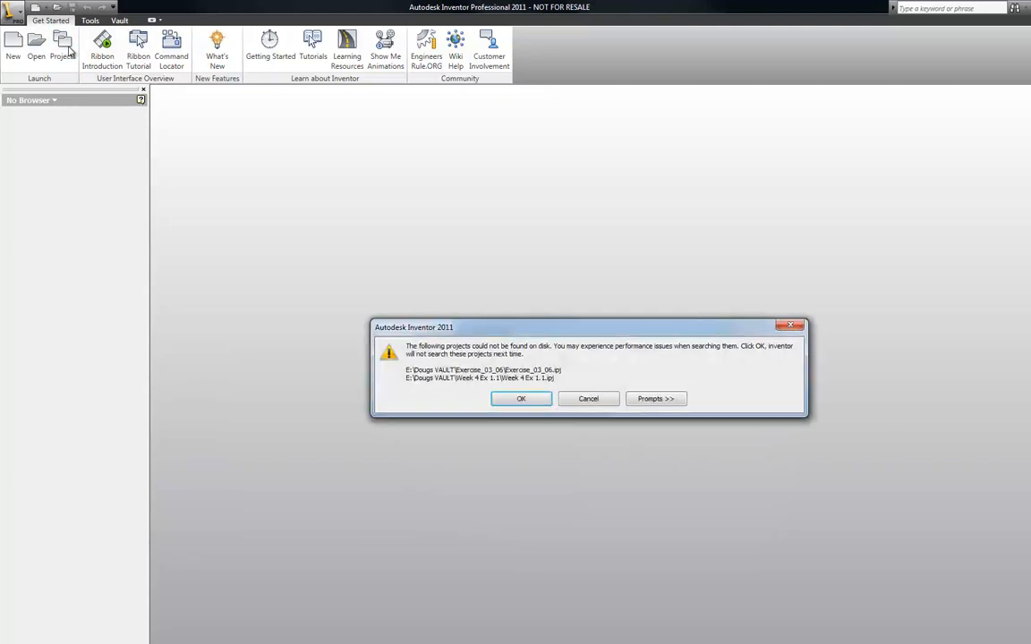
pyautogui.click(532, 400)
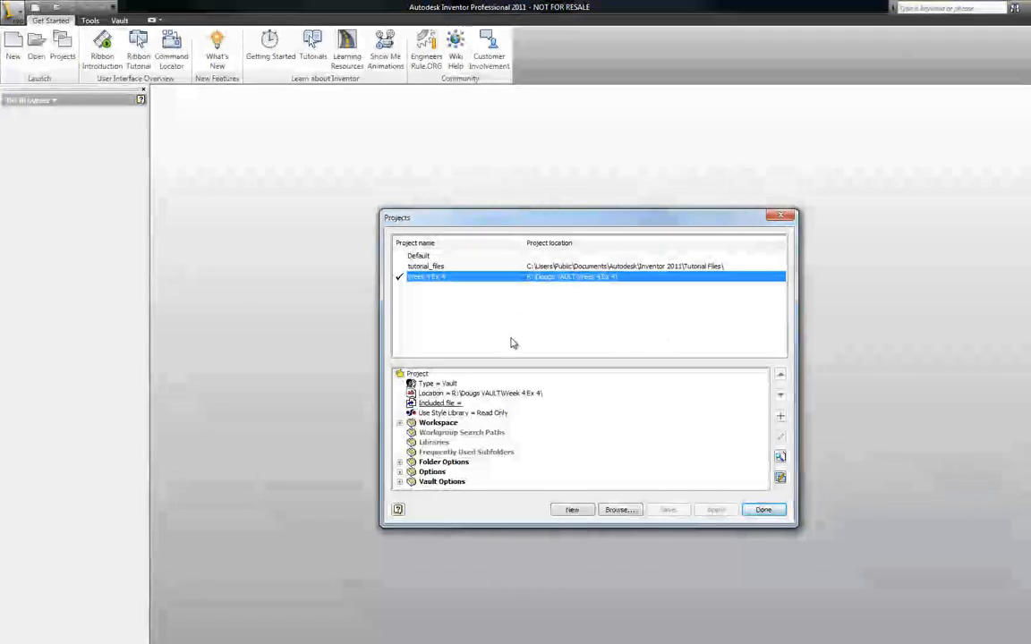
pyautogui.click(572, 510)
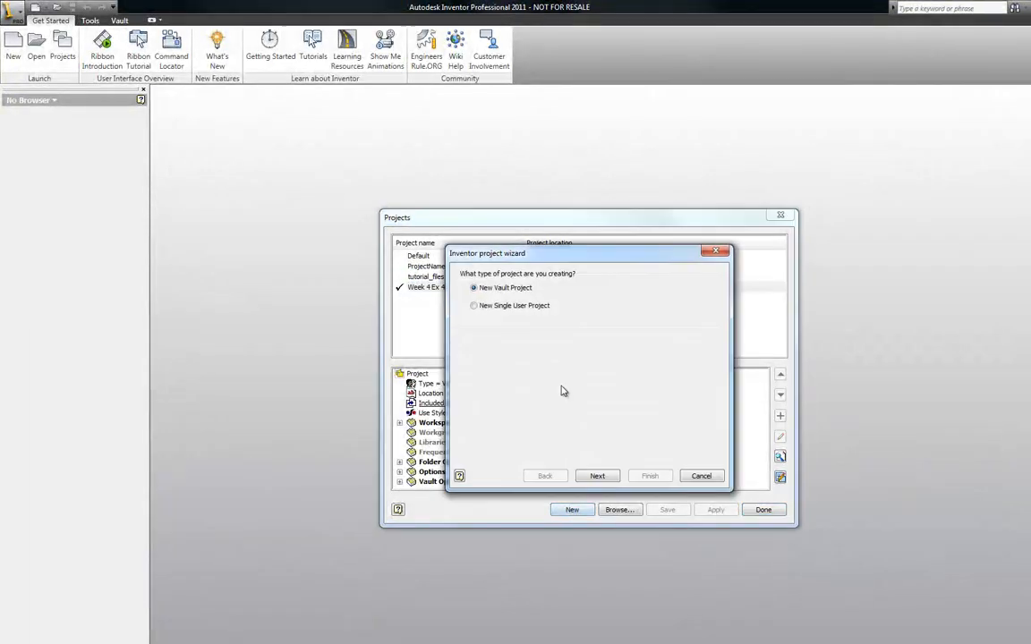
pyautogui.click(597, 476)
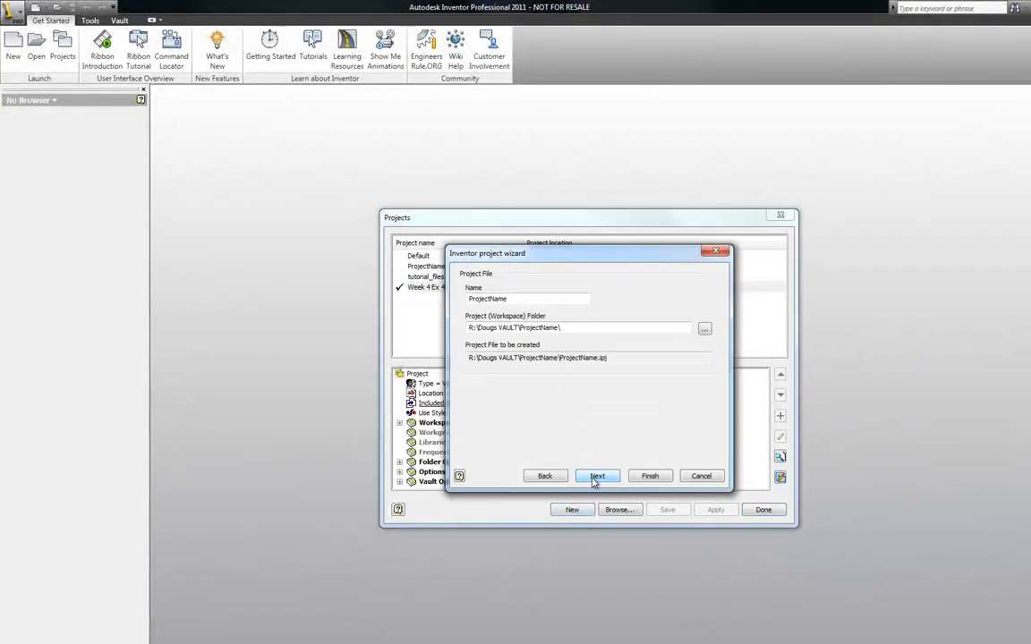
pyautogui.moveTo(508, 298); pyautogui.dragTo(434, 302)
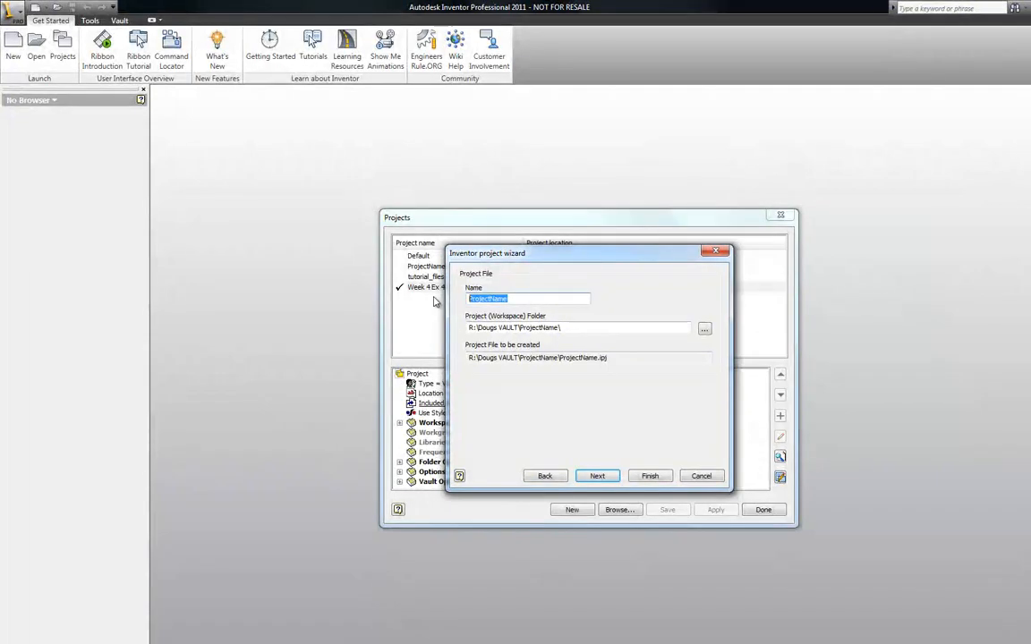
pyautogui.write('Tool ')
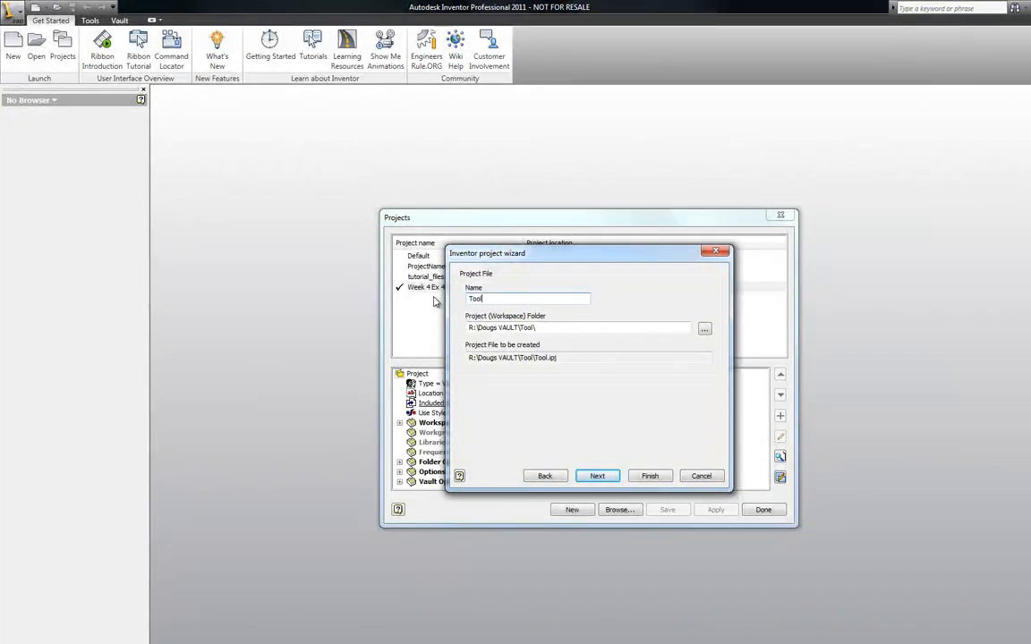
pyautogui.write('Post')
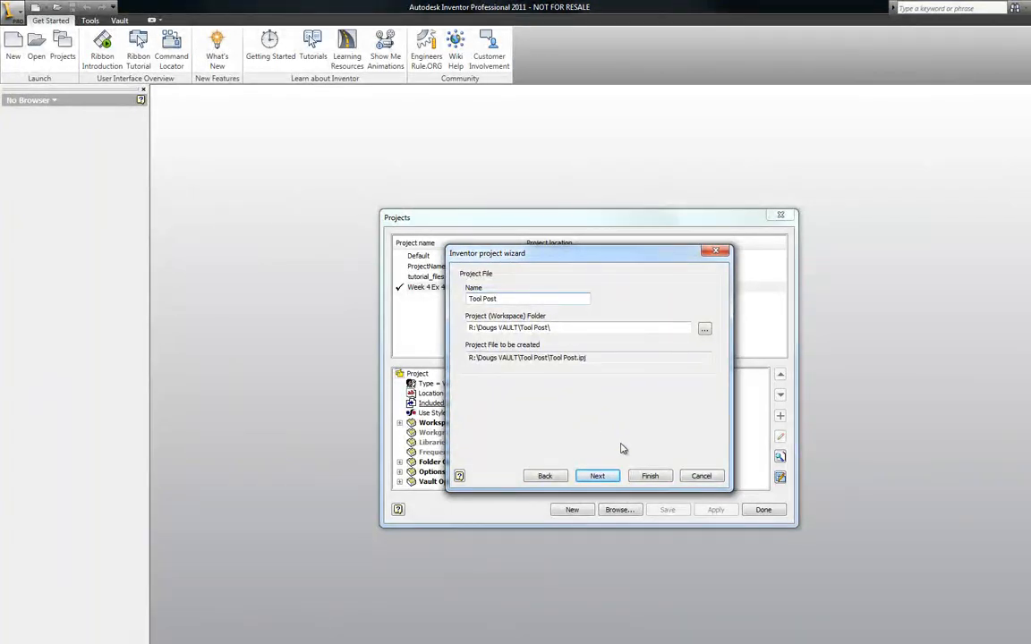
pyautogui.click(651, 476)
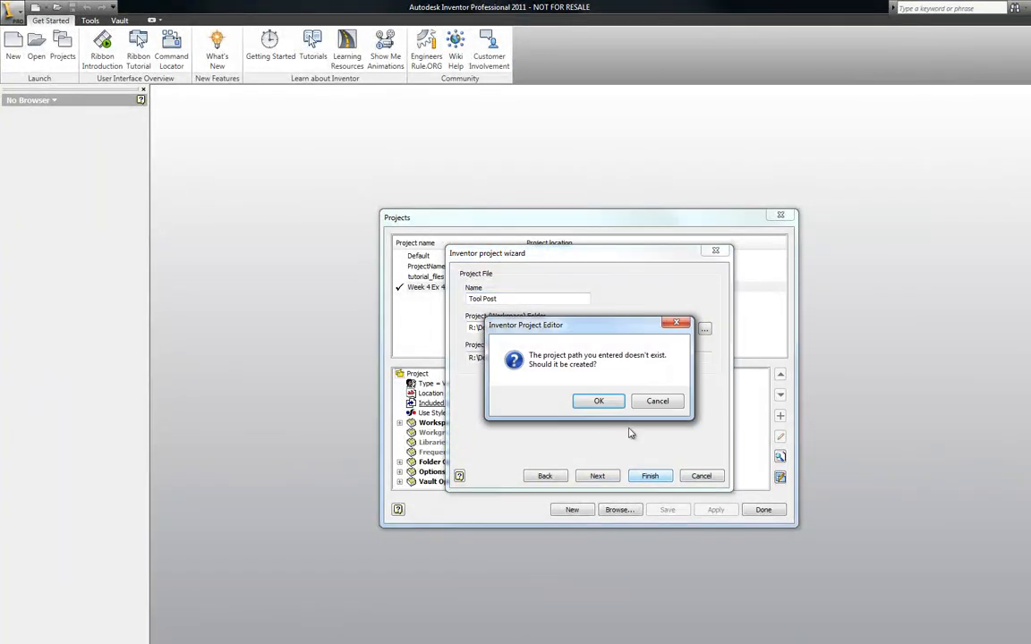
pyautogui.click(601, 402)
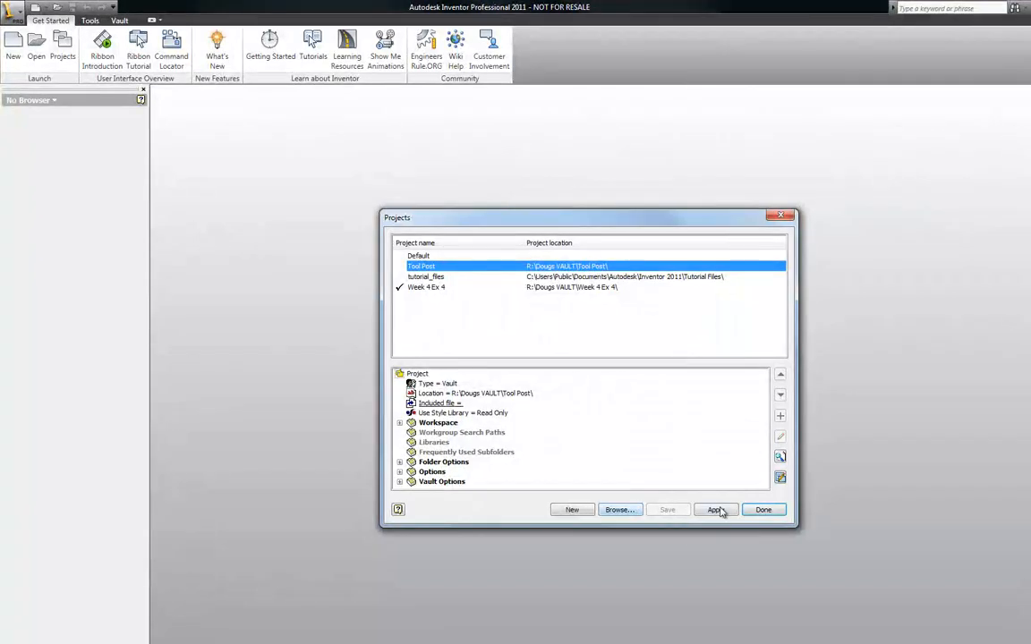
pyautogui.click(718, 510)
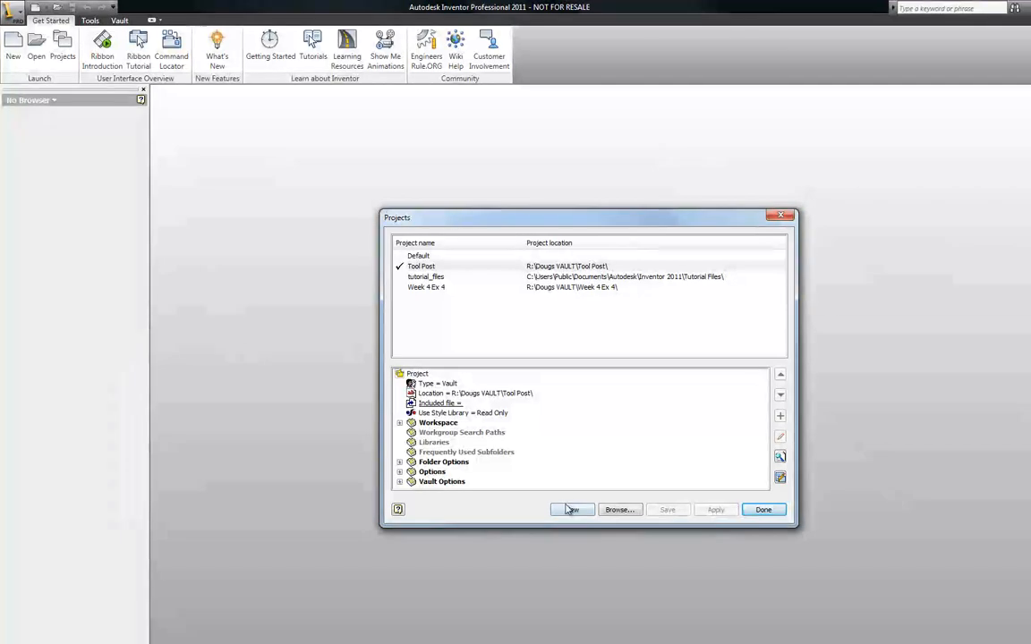
pyautogui.click(763, 509)
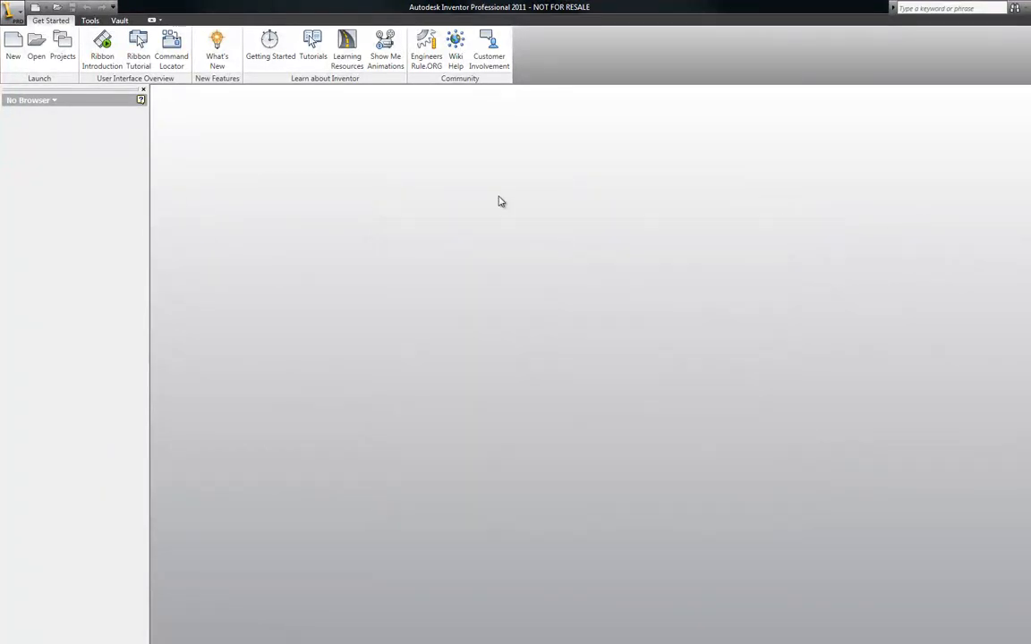
# Step: Start a new part from the English template Standard (in).ipt
pyautogui.click(14, 43)
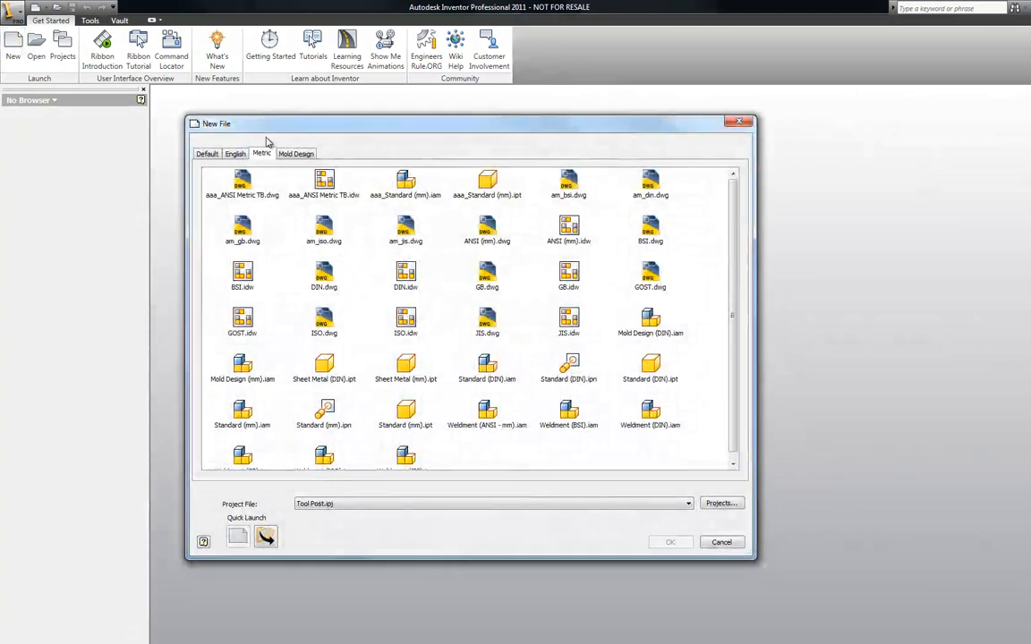
pyautogui.click(236, 156)
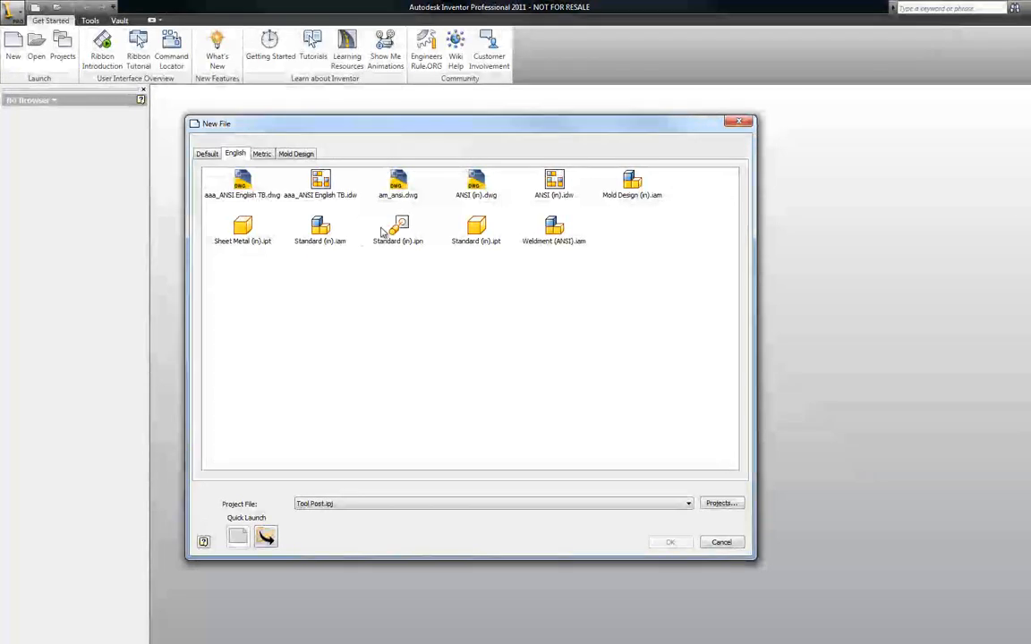
pyautogui.click(479, 228)
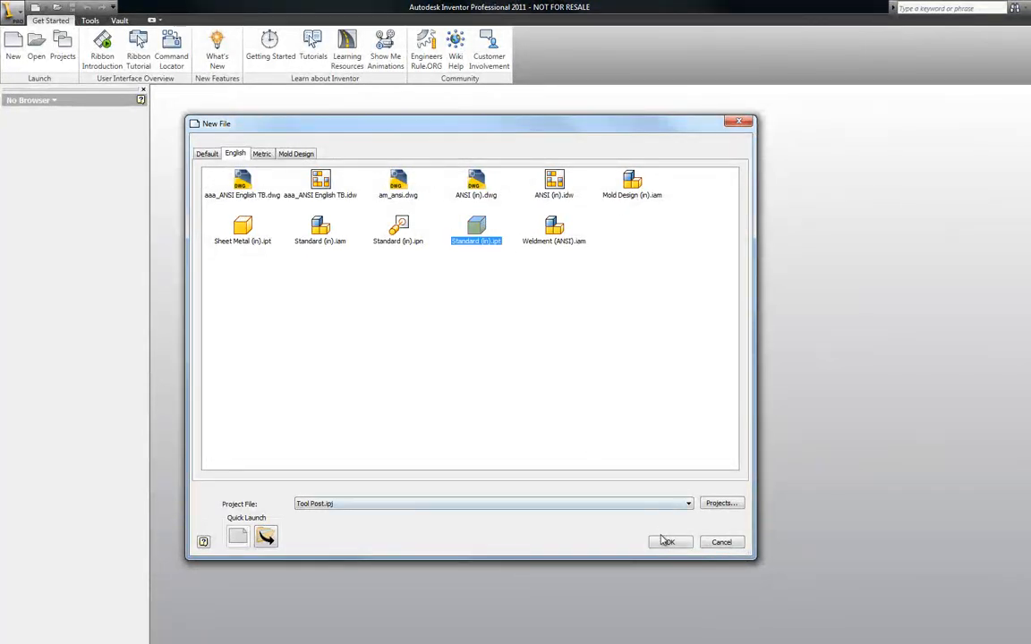
pyautogui.click(666, 542)
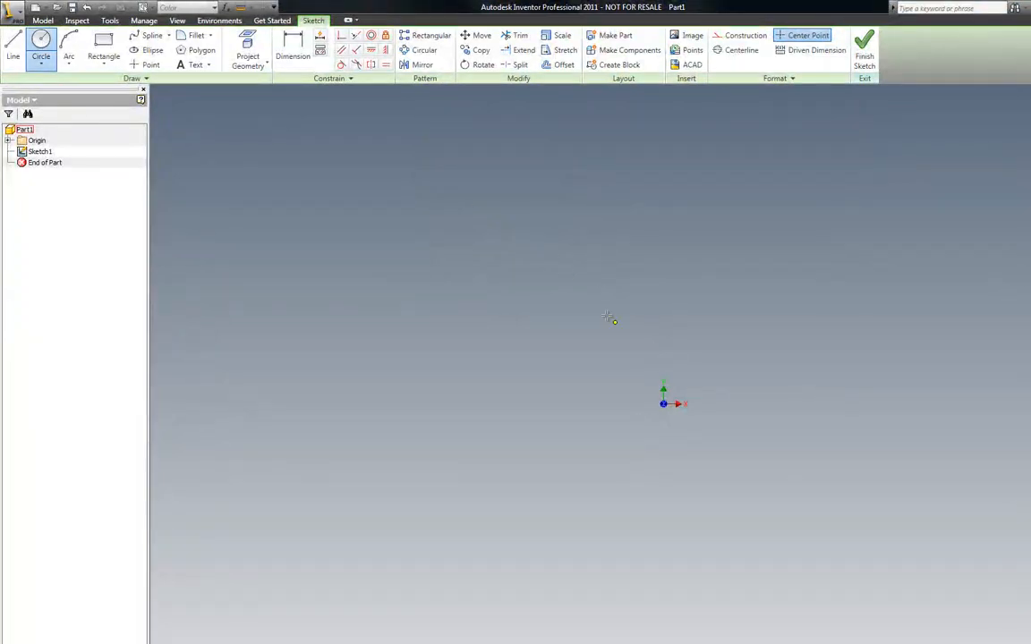
# Step: Sketch a circle of .63 in diameter centred on the origin and finish the sketch
pyautogui.click(663, 403)
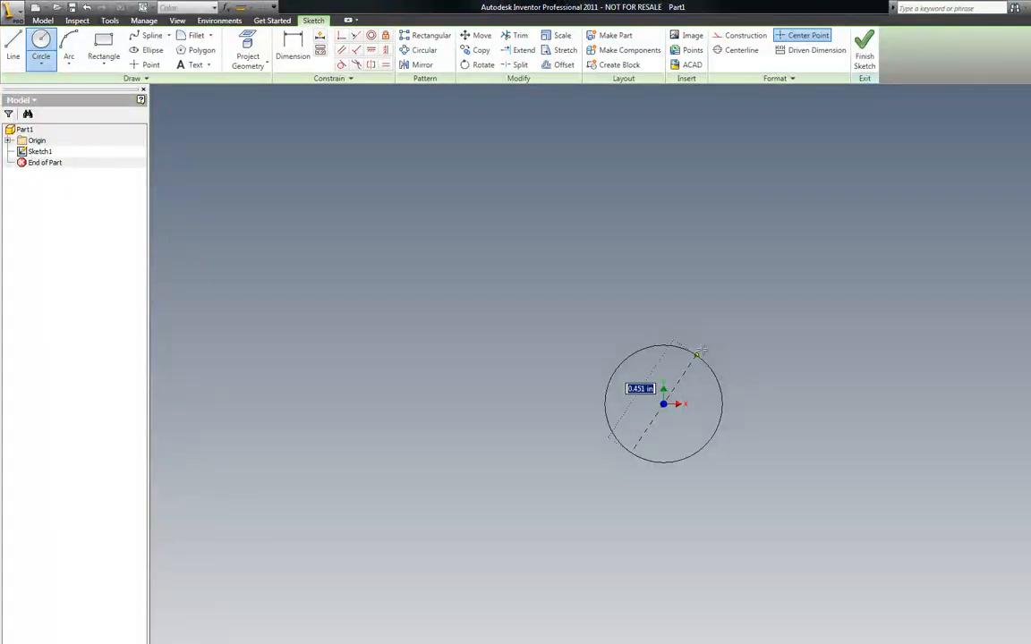
pyautogui.write('.63')
pyautogui.press('Return')
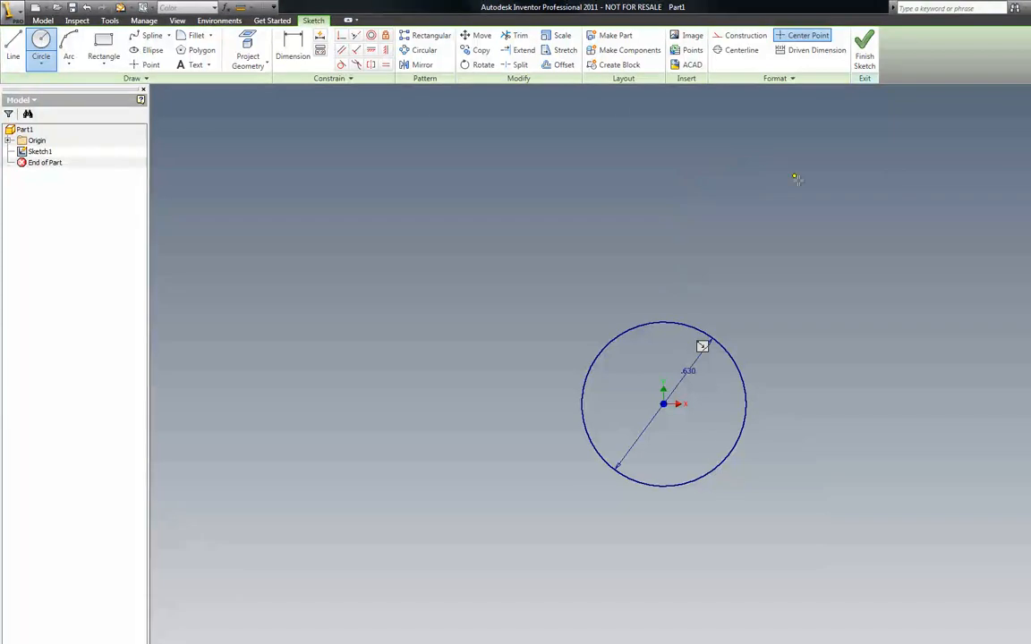
pyautogui.press('F6')
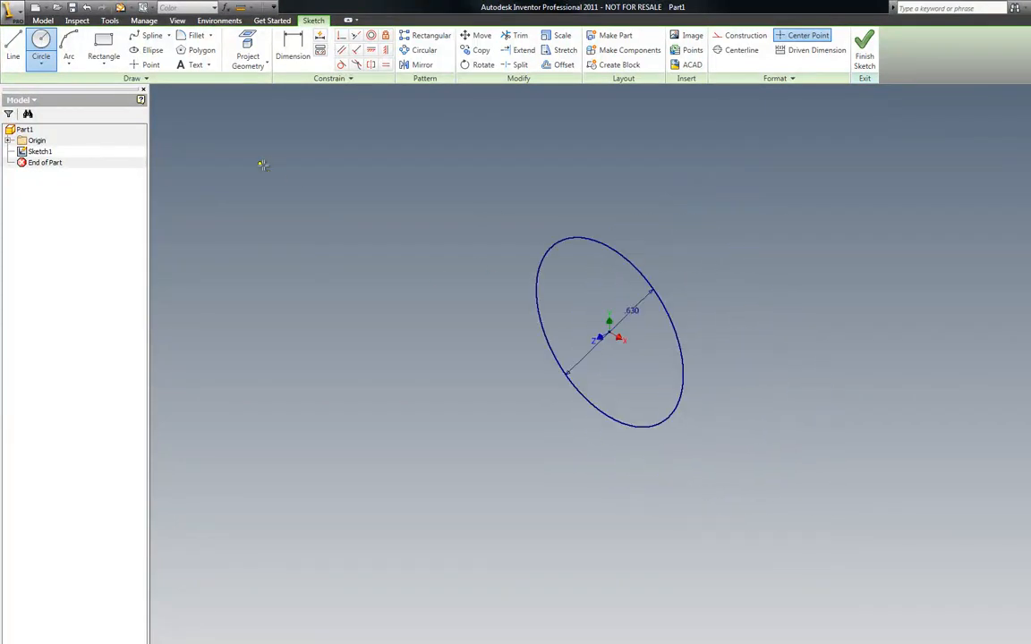
pyautogui.rightClick(295, 184)
pyautogui.click(325, 195)
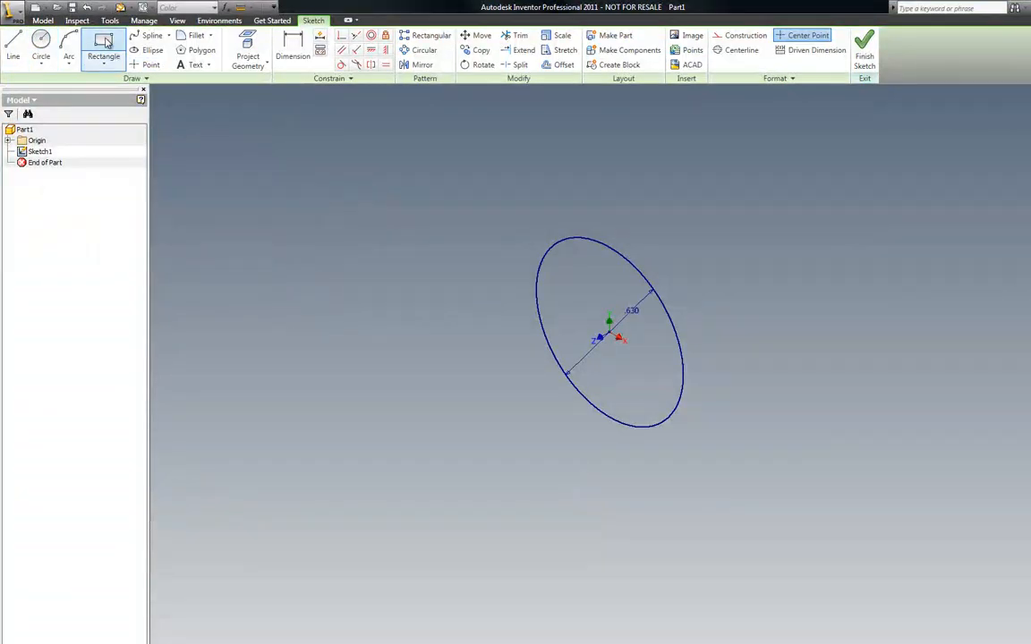
pyautogui.rightClick(173, 109)
pyautogui.click(214, 134)
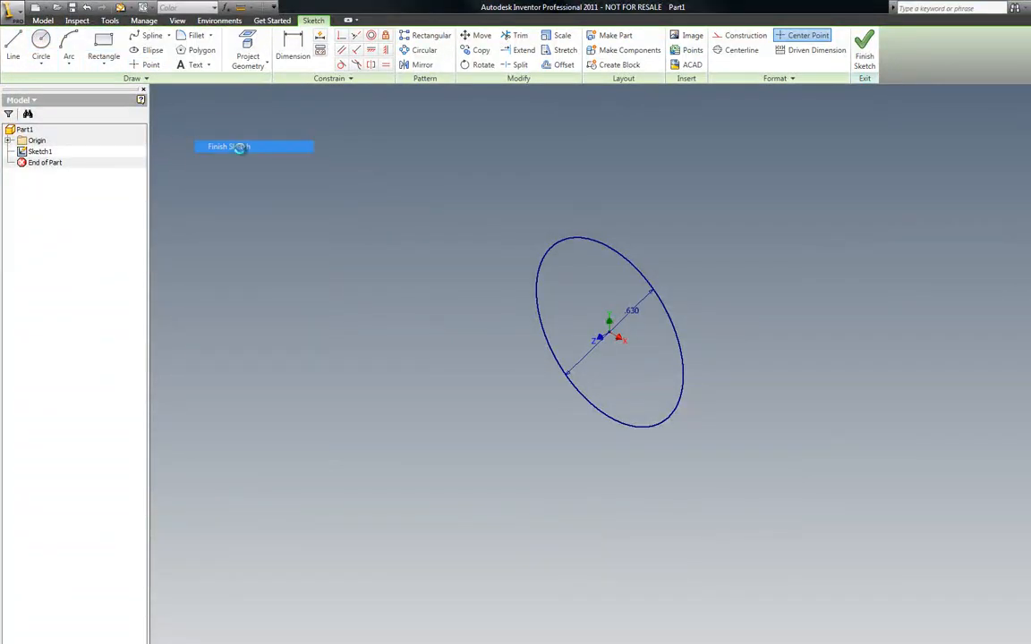
# Step: Extrude the circle into a solid cylinder by the nut's .63 in overall length minus its head thickness
pyautogui.click(65, 43)
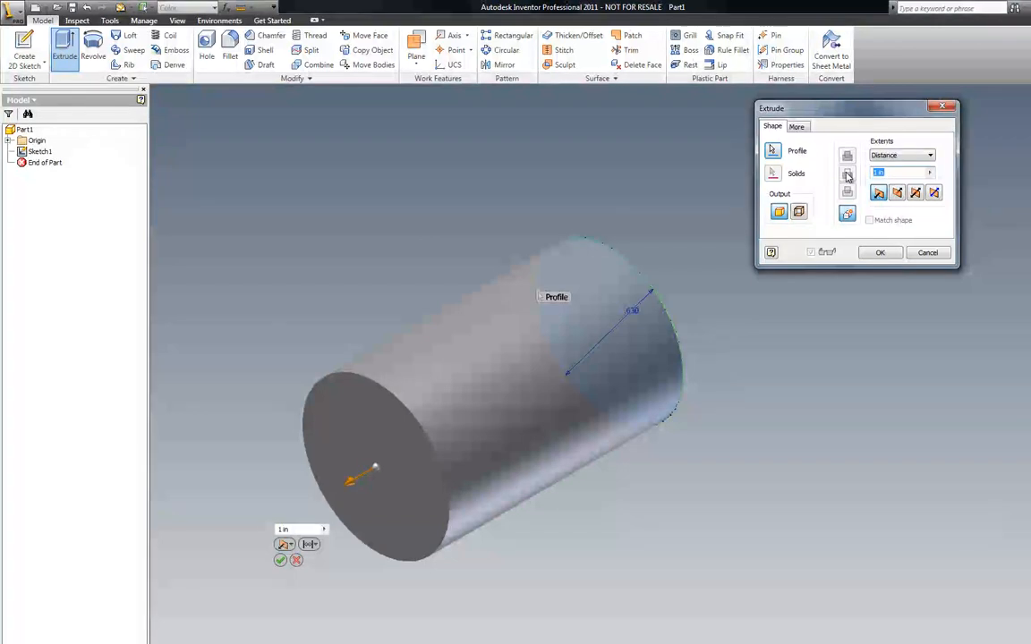
pyautogui.write('.63-')
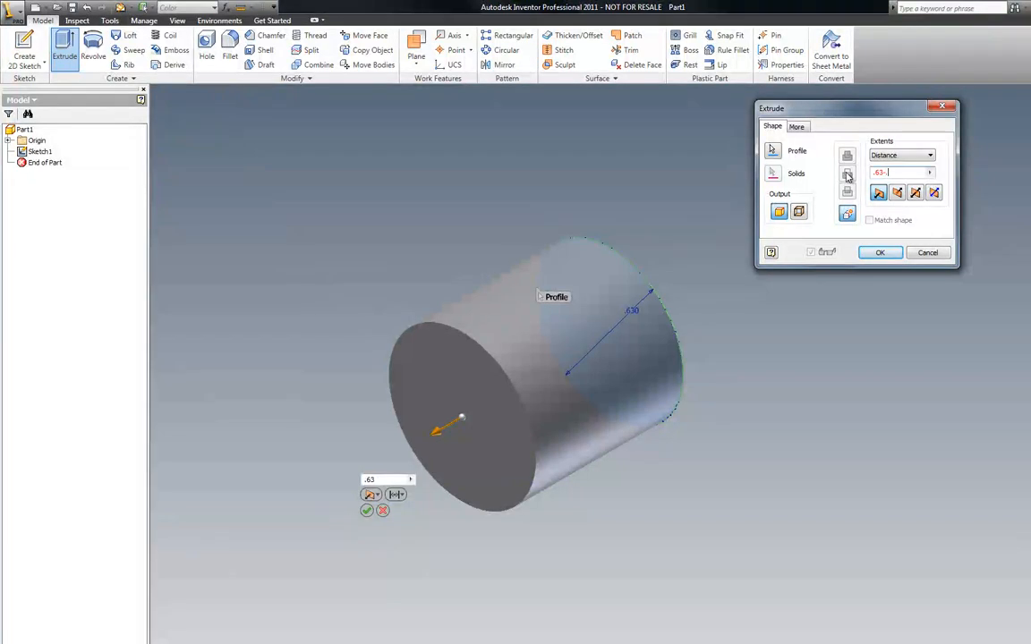
pyautogui.press('Return')
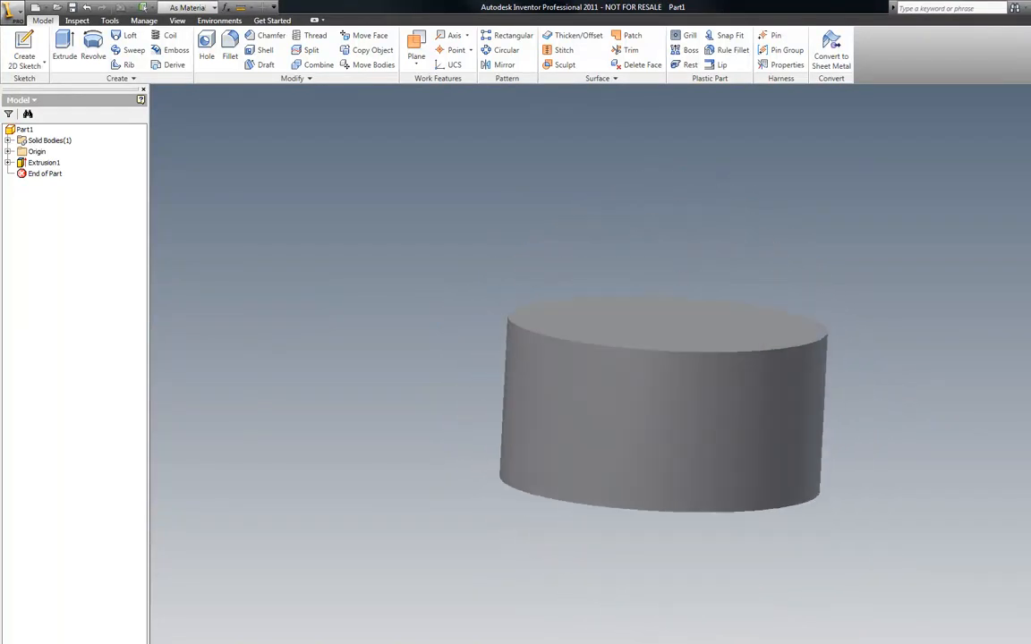
# Step: On the cylinder's upper flat face, sketch a concentric circle of 1.06 in diameter and finish the sketch
pyautogui.rightClick(430, 191)
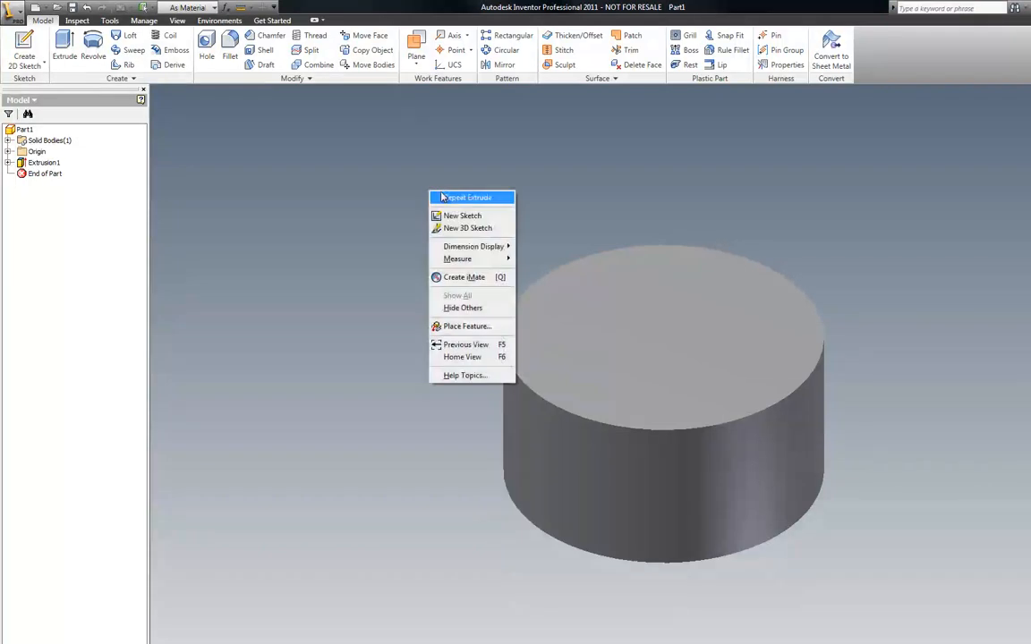
pyautogui.click(464, 217)
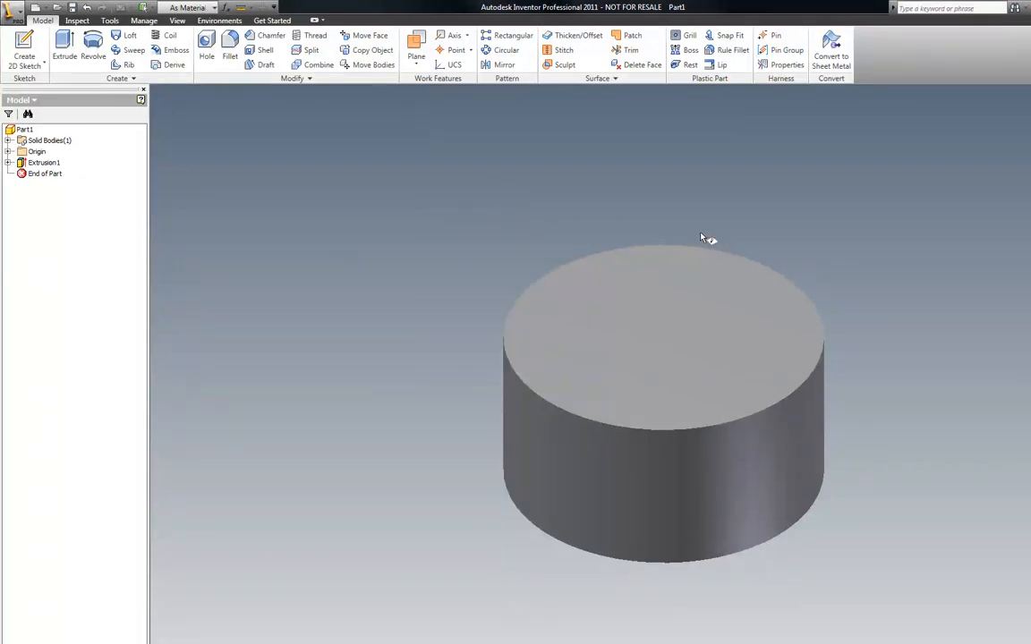
pyautogui.click(698, 313)
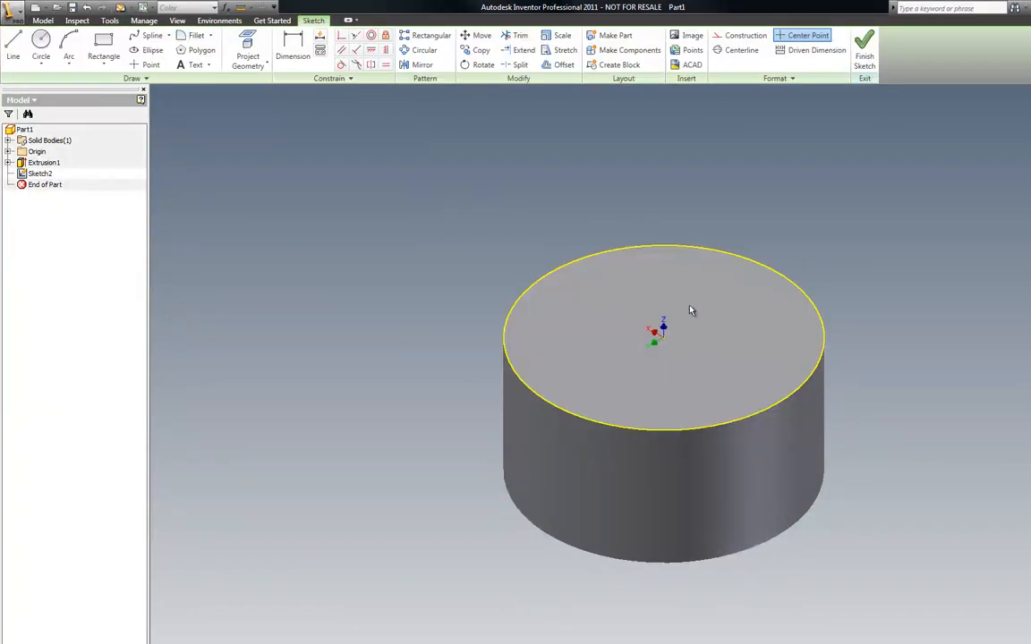
pyautogui.click(39, 43)
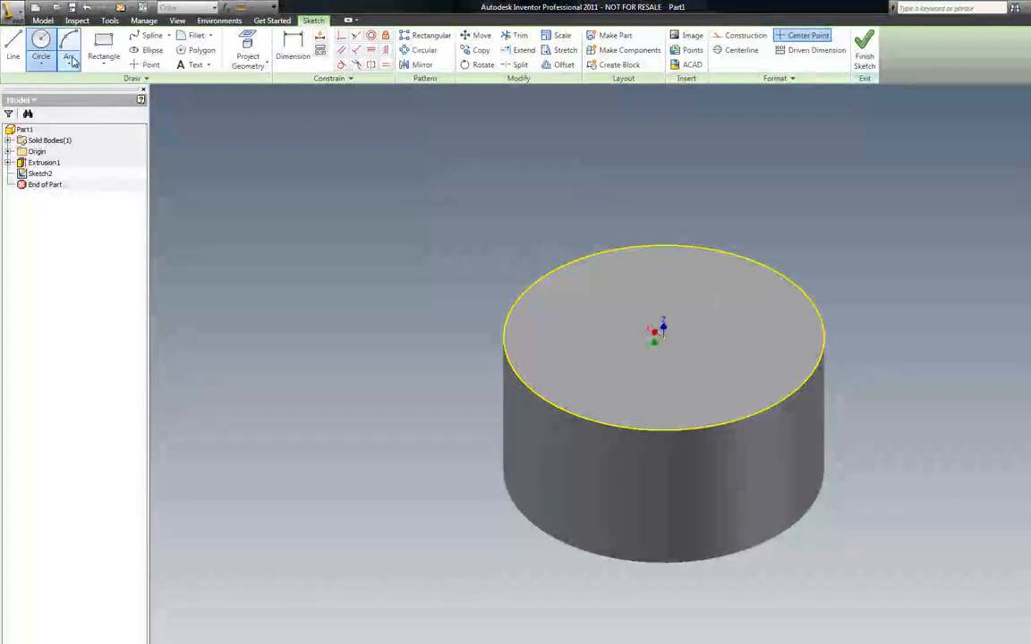
pyautogui.click(654, 334)
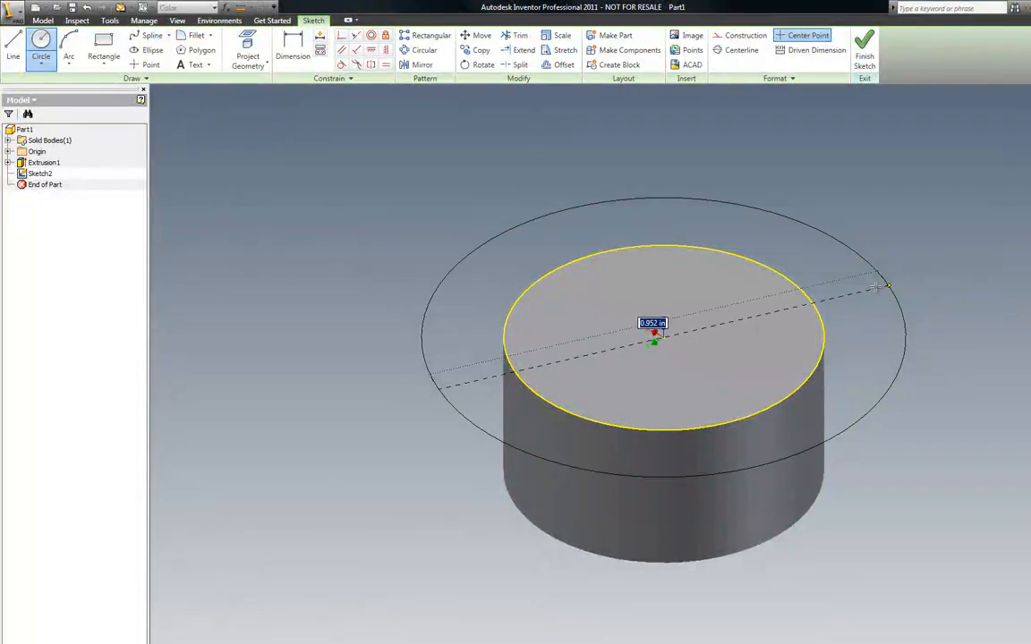
pyautogui.write('1.06')
pyautogui.press('Return')
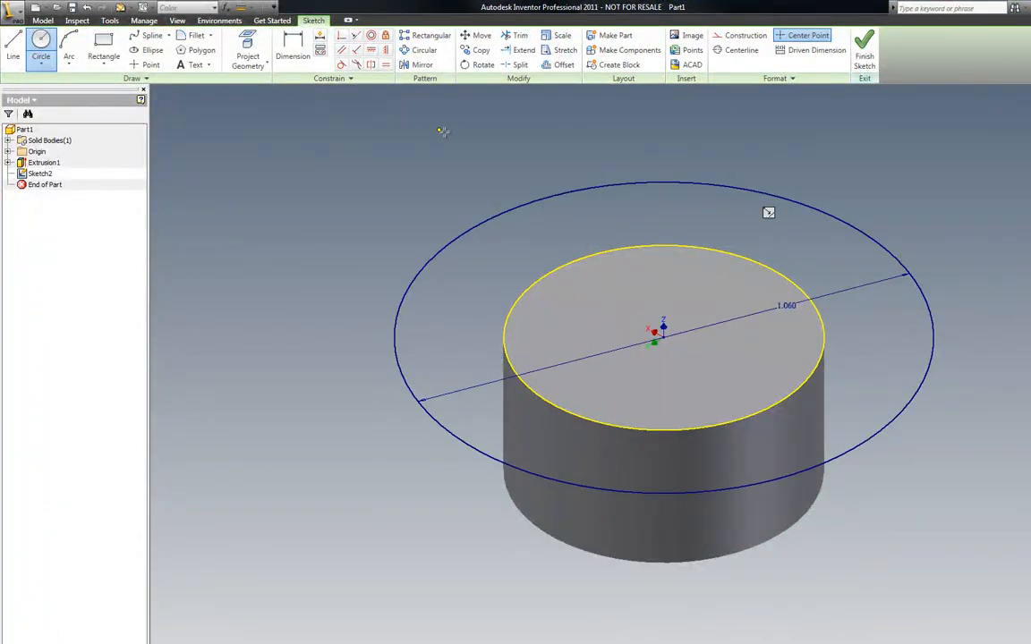
pyautogui.rightClick(385, 142)
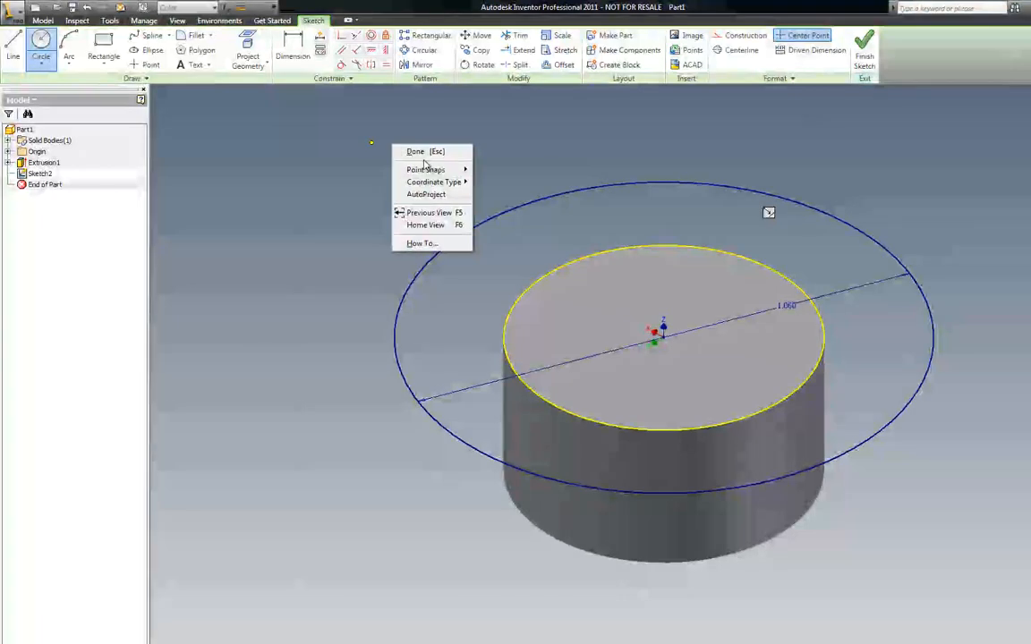
pyautogui.click(422, 154)
pyautogui.rightClick(343, 152)
pyautogui.click(377, 175)
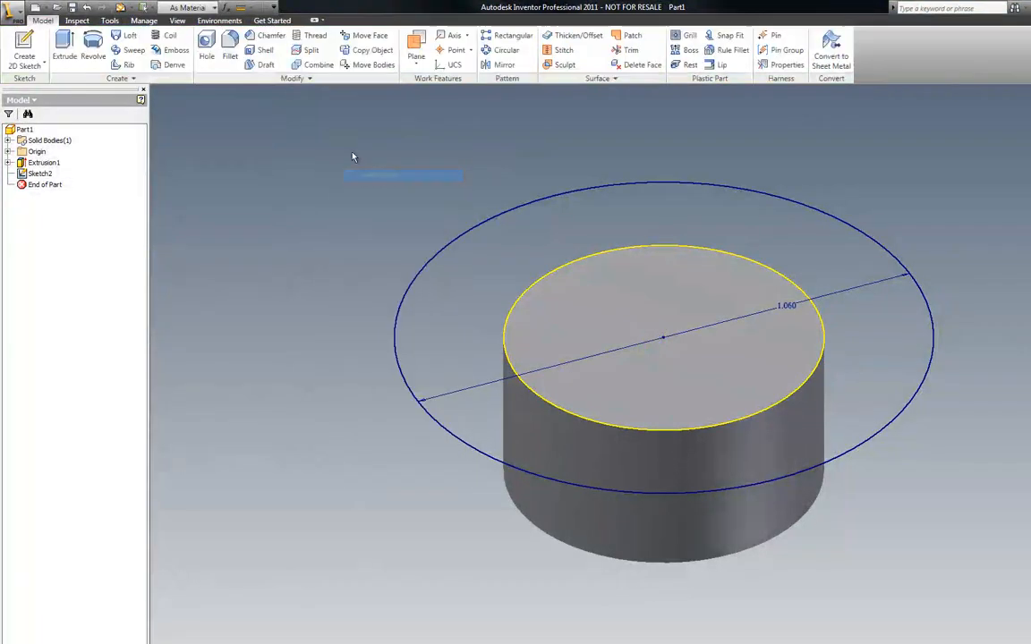
pyautogui.click(64, 45)
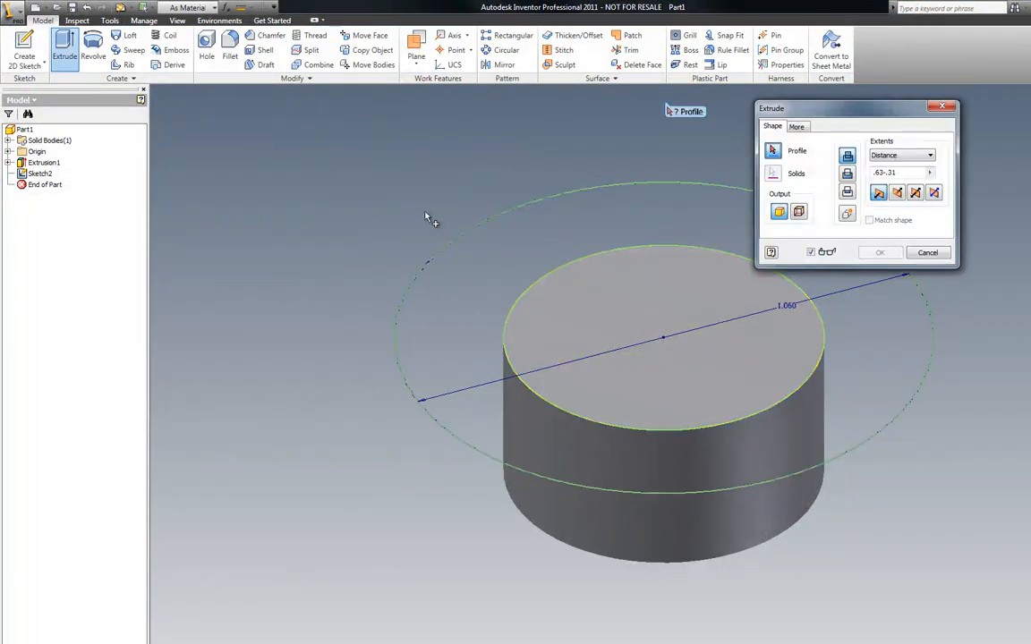
pyautogui.click(461, 240)
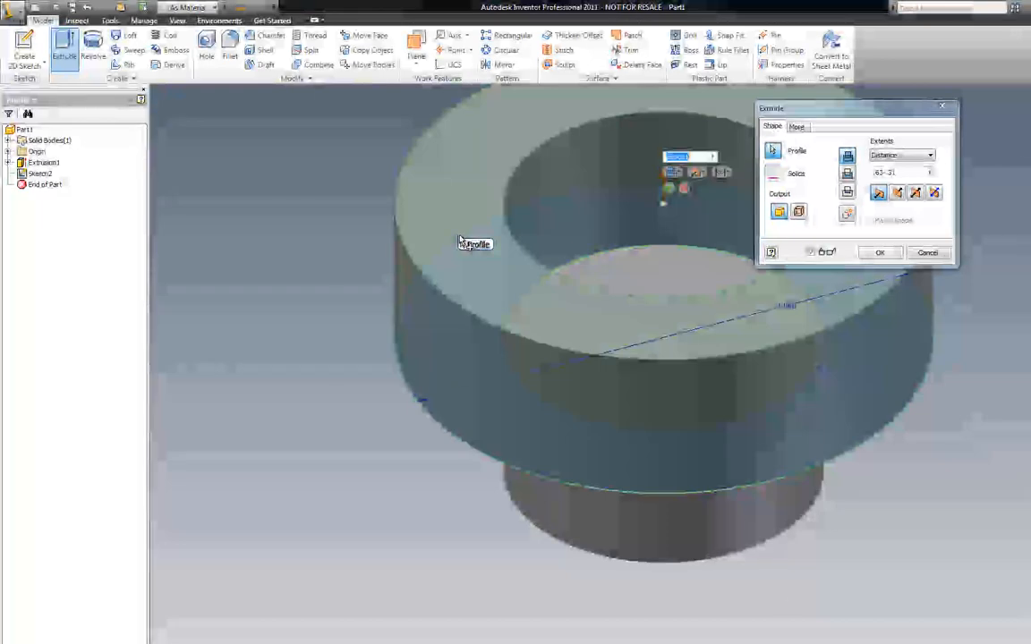
pyautogui.click(650, 268)
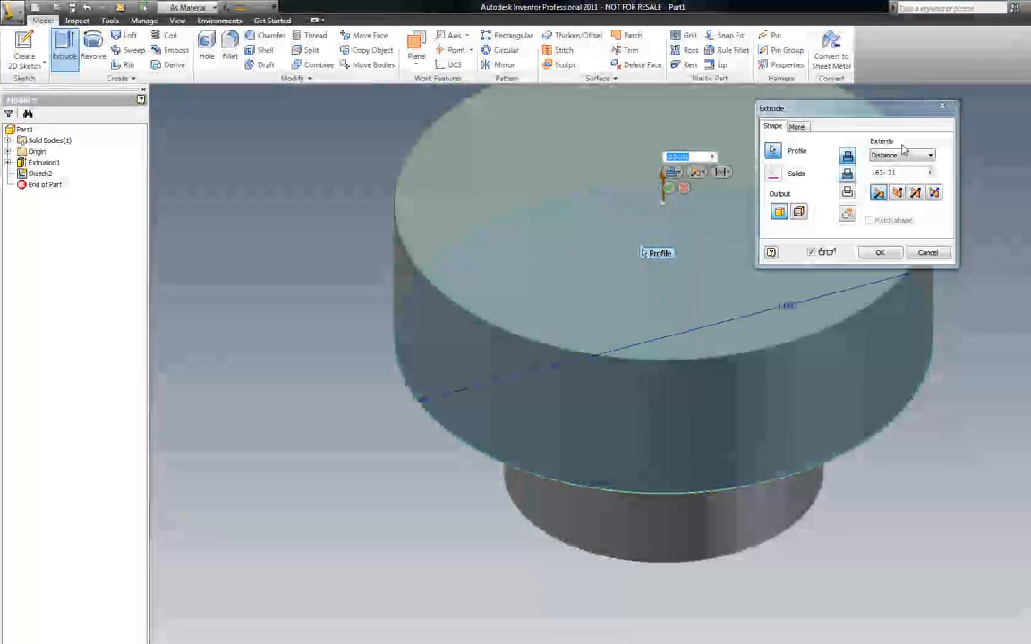
pyautogui.click(942, 107)
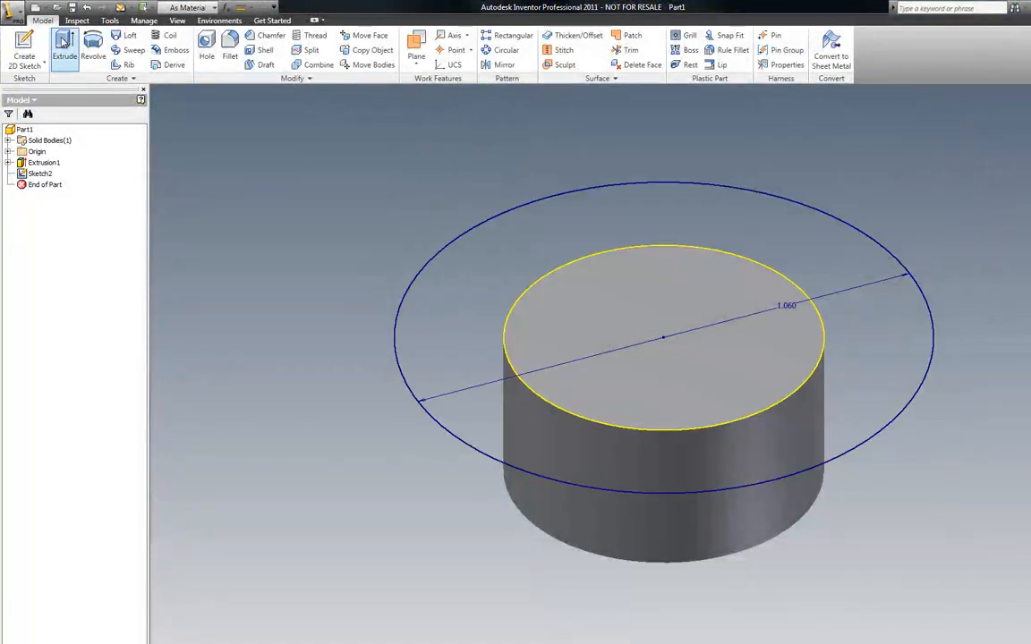
# Step: Extrude the inner circle and surrounding ring of the 1.06 in sketch together by .31 in, away from the cylinder, to form the nut's head
pyautogui.click(64, 45)
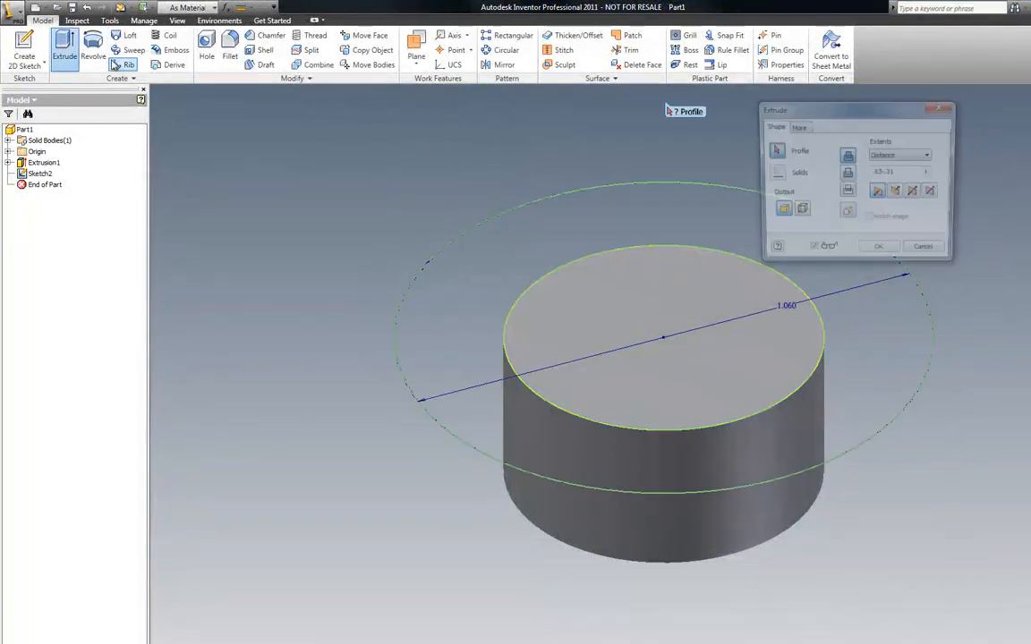
pyautogui.click(546, 259)
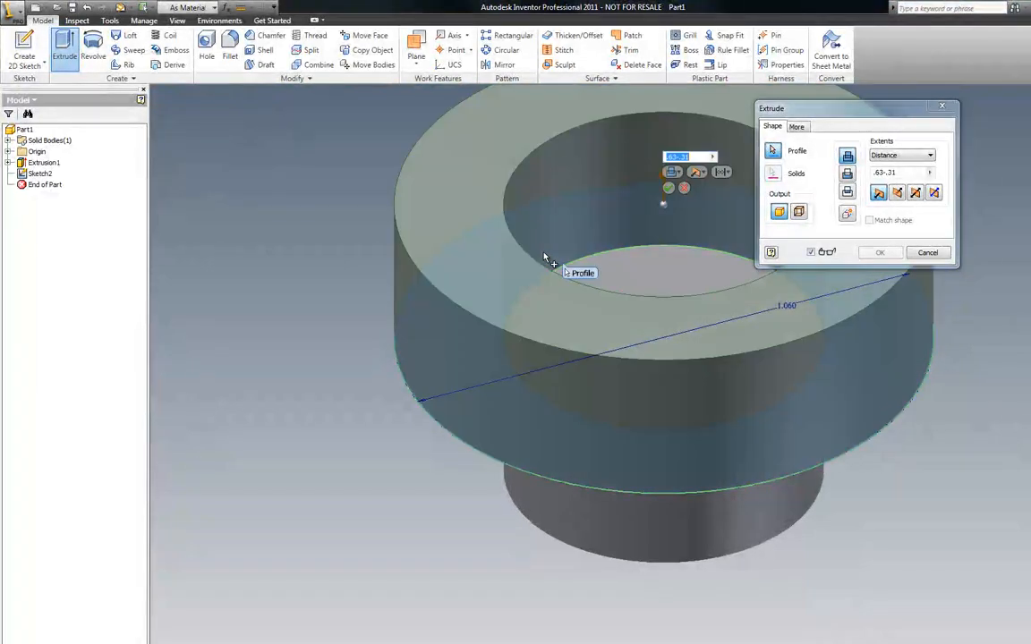
pyautogui.click(577, 261)
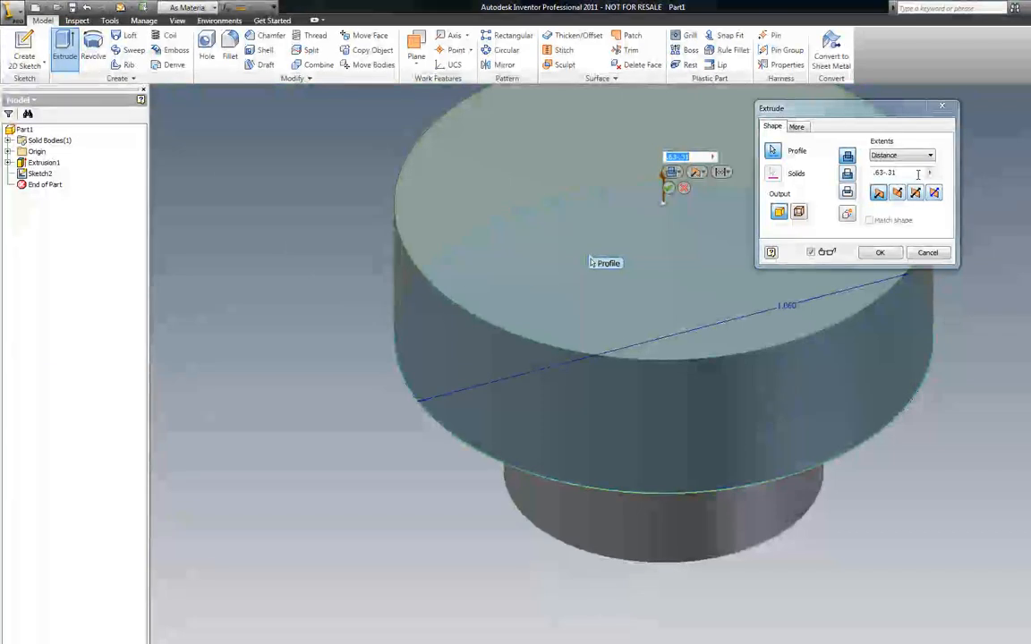
pyautogui.moveTo(910, 173); pyautogui.dragTo(848, 177)
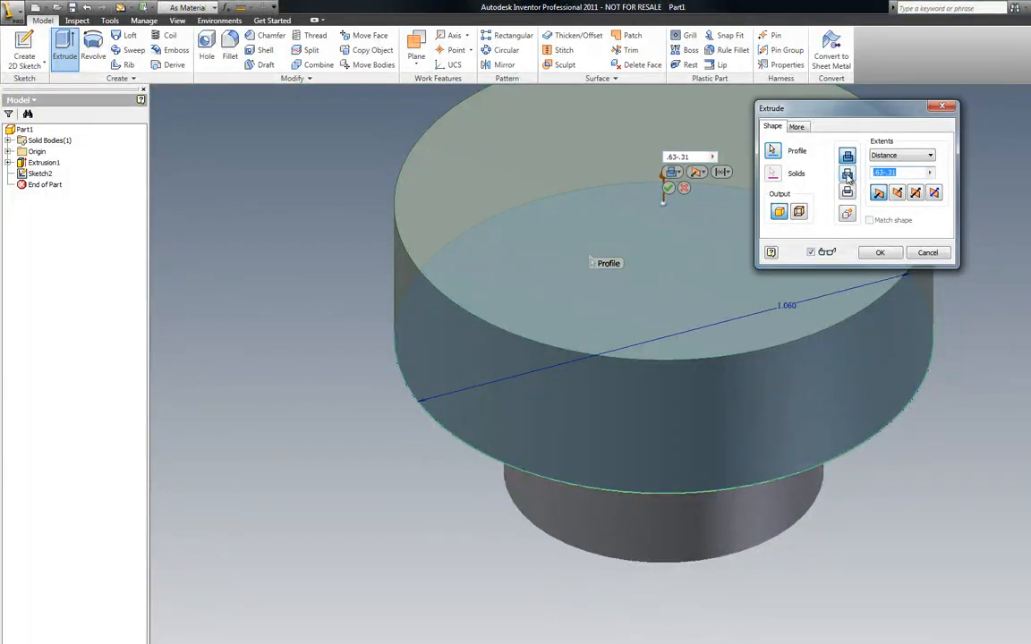
pyautogui.write('.31')
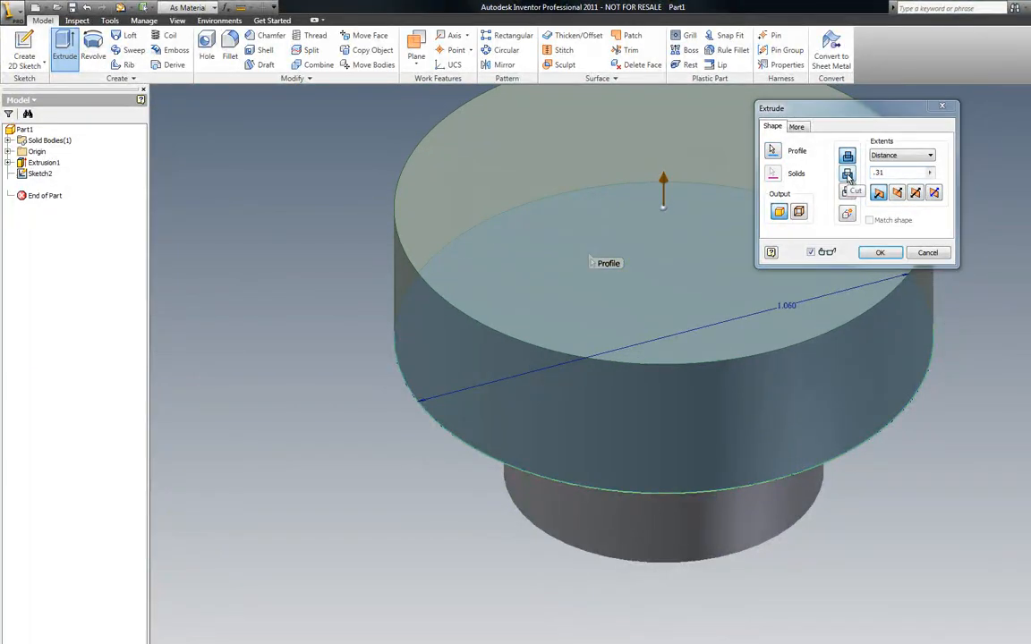
pyautogui.press('Return')
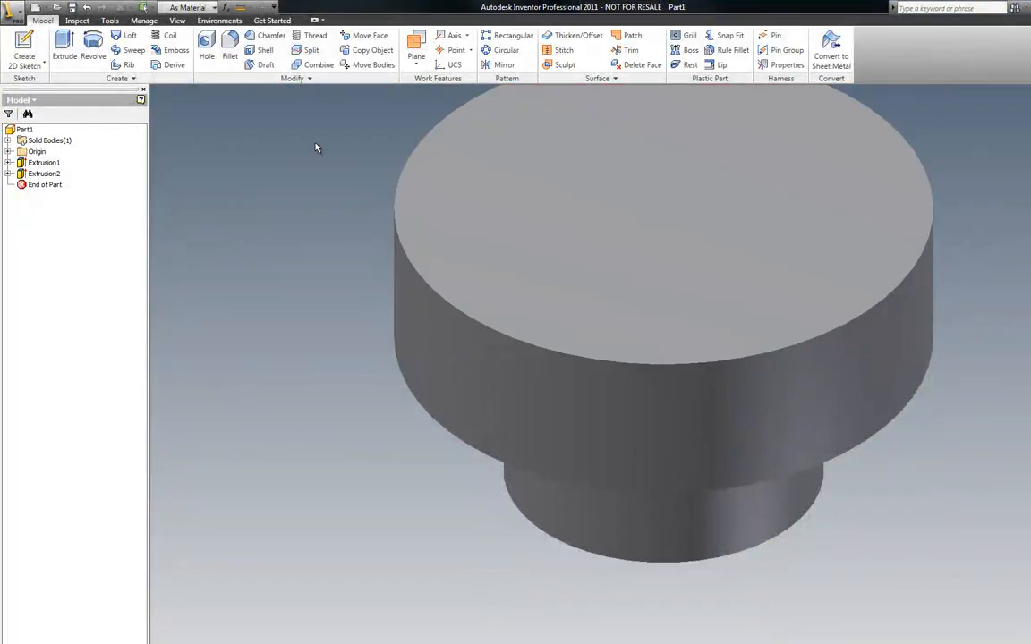
# Step: Chamfer both outer circular edges of the wide head with a distance of .03 in
pyautogui.click(266, 36)
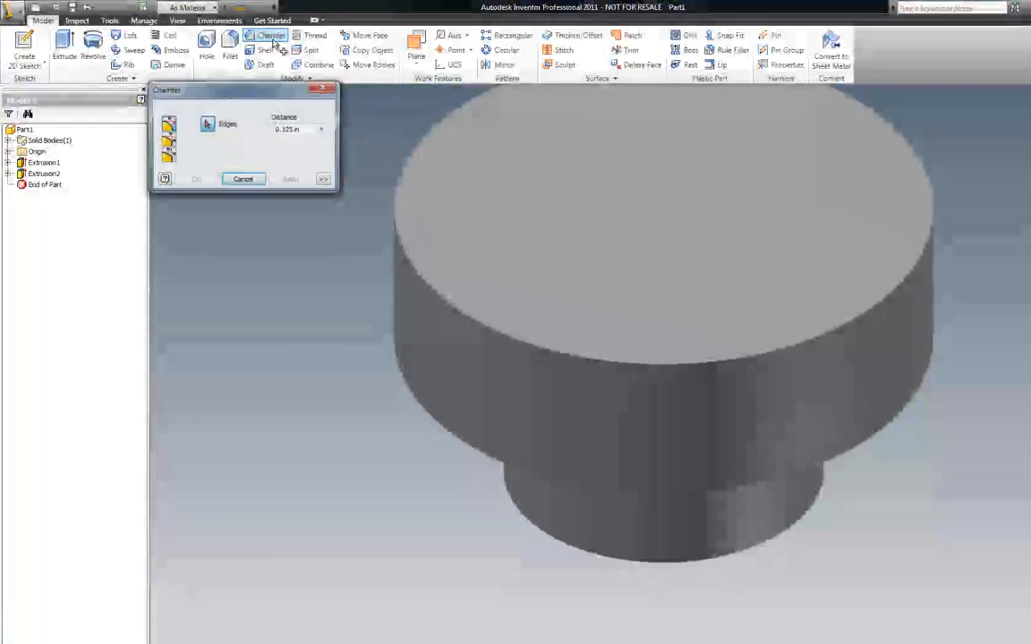
pyautogui.click(315, 128)
pyautogui.write('.03')
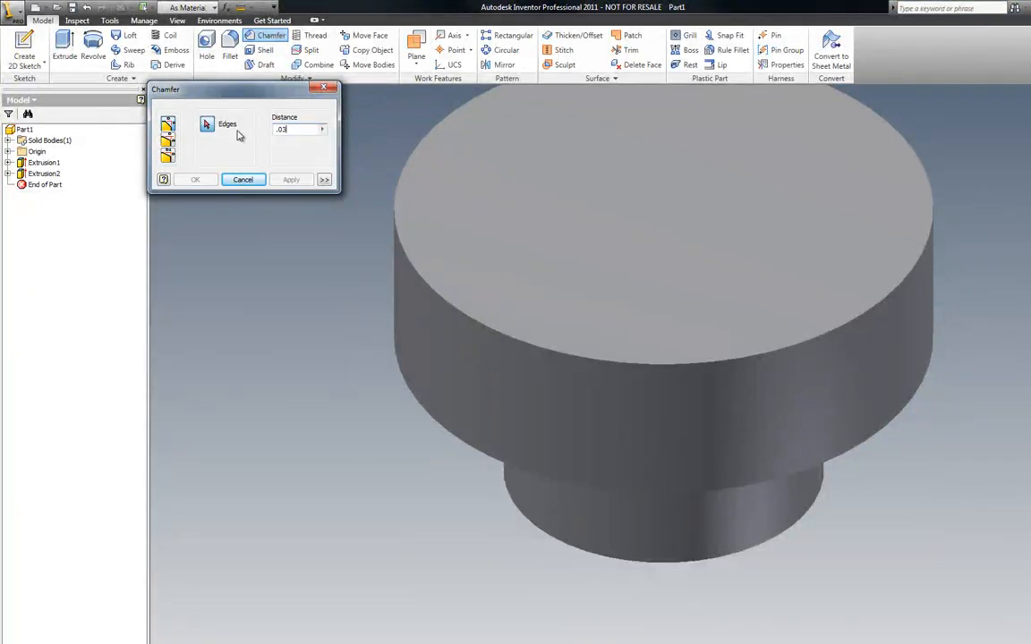
pyautogui.click(398, 223)
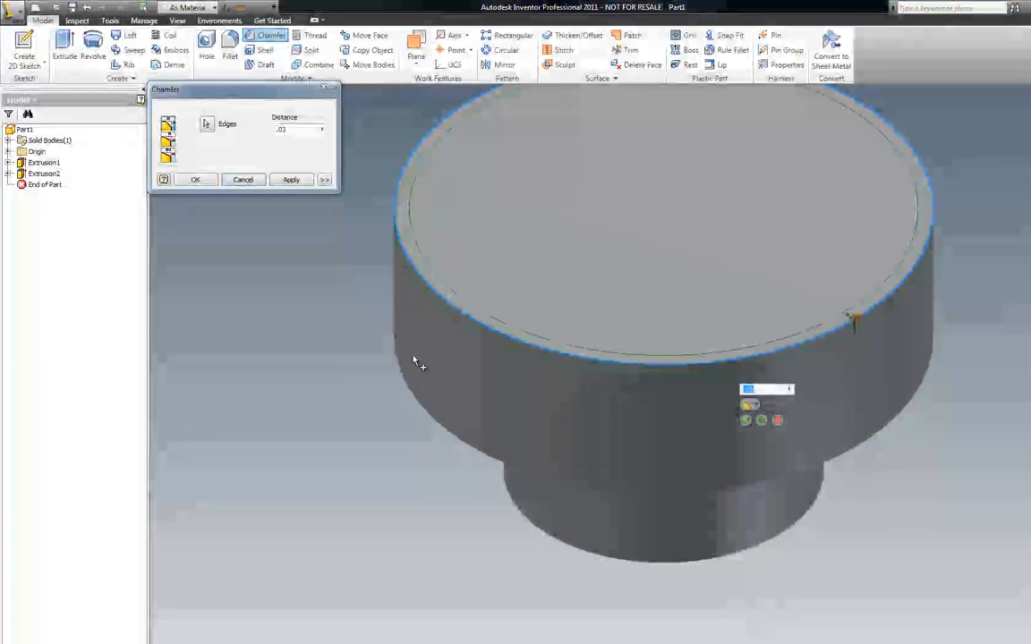
pyautogui.click(405, 385)
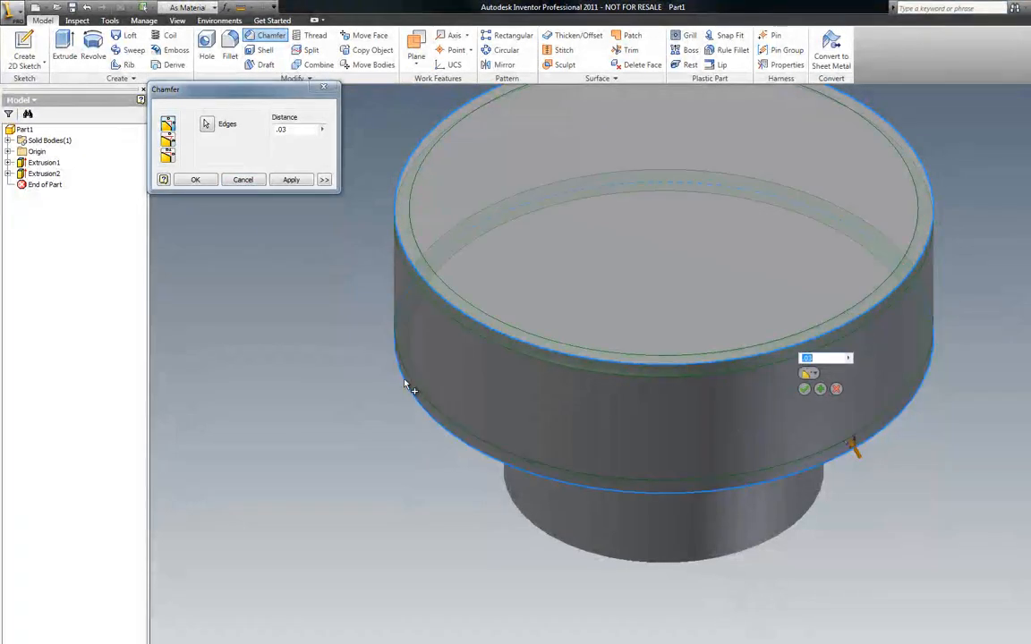
pyautogui.click(291, 180)
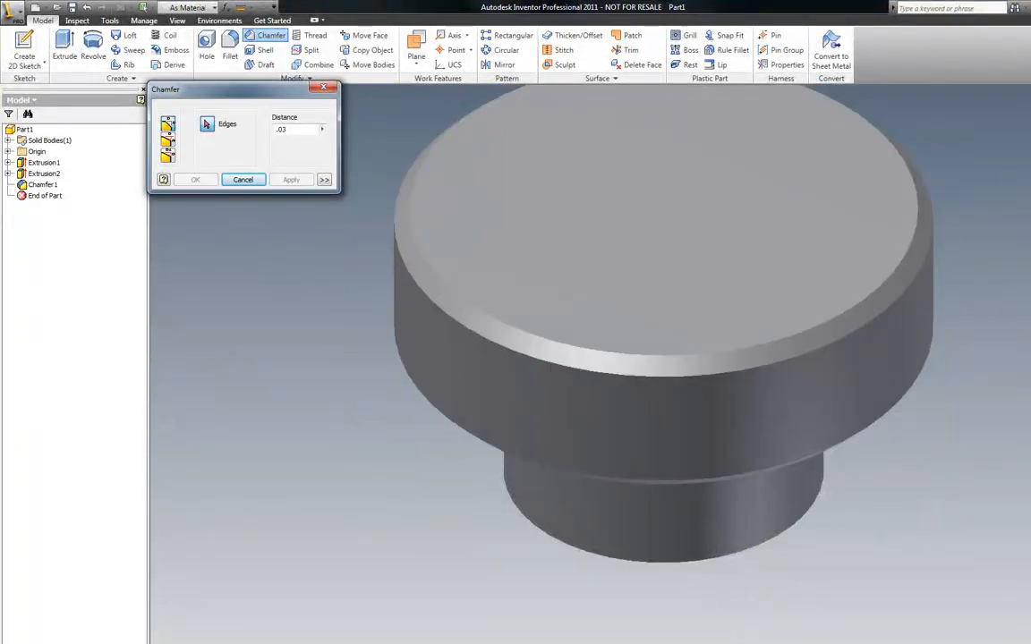
# Step: Chamfer the circular edge at the free end of the narrow cylinder with a distance of .01 in
pyautogui.click(1029, 134)
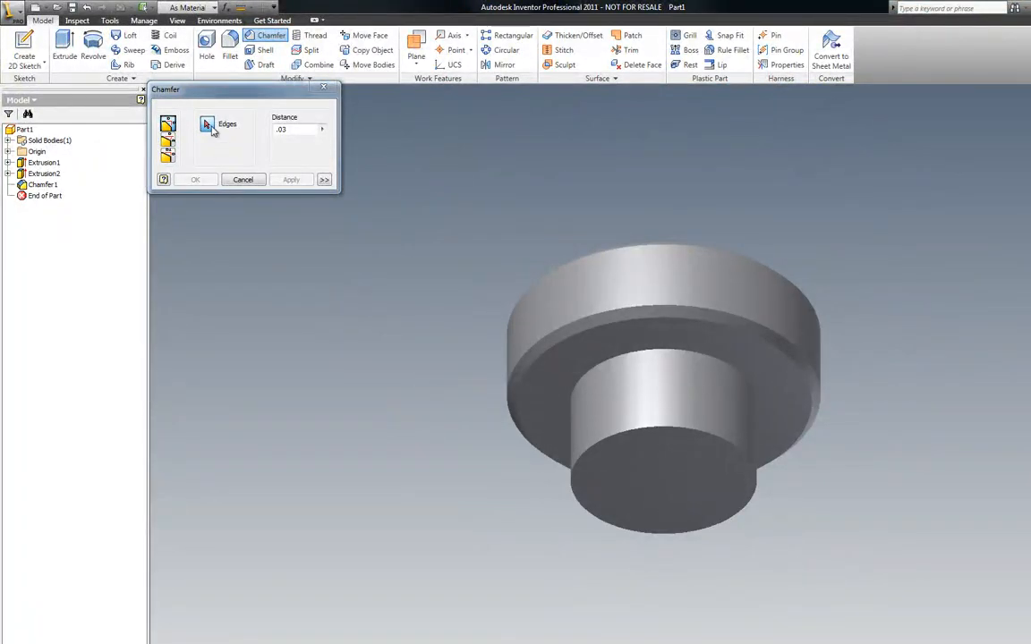
pyautogui.doubleClick(301, 128)
pyautogui.write('.01')
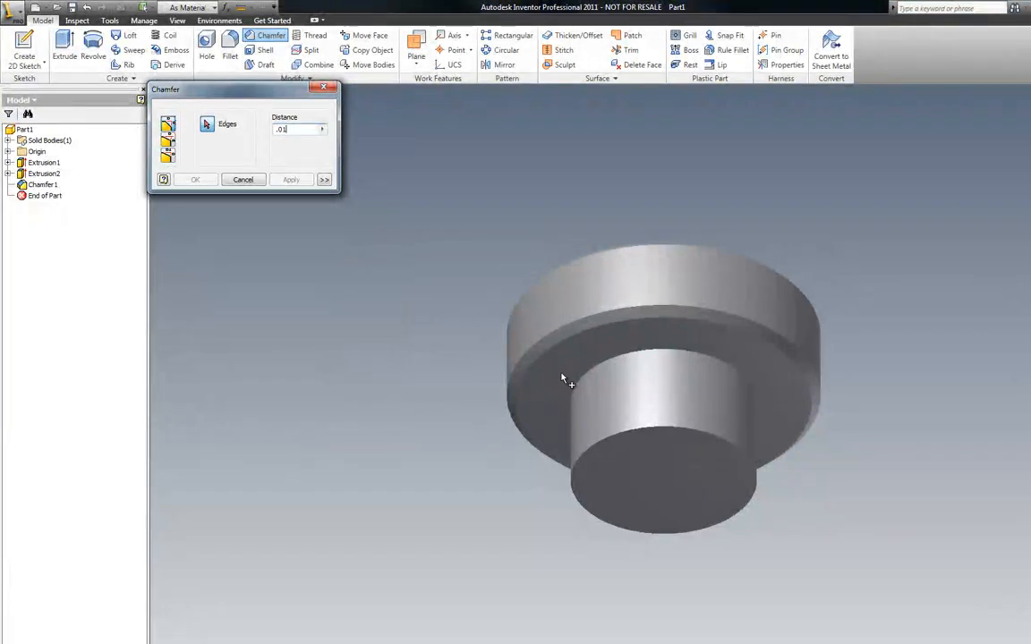
pyautogui.click(620, 431)
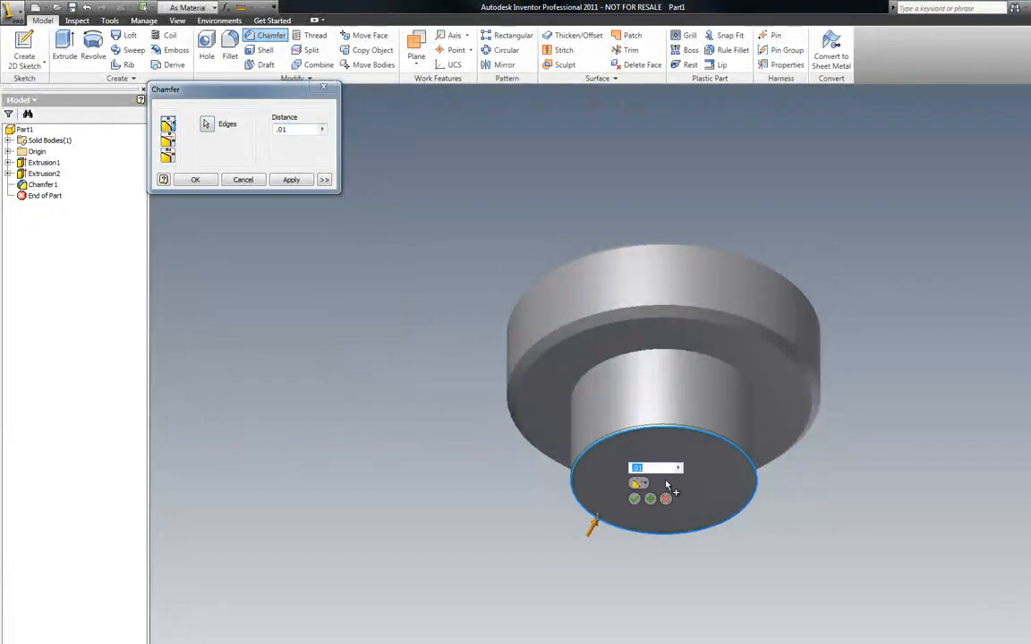
pyautogui.click(634, 499)
# Step: Fillet the inside edge where the narrow cylinder meets the head with a constant radius of .06 in
pyautogui.scroll(-5, 774, 438)
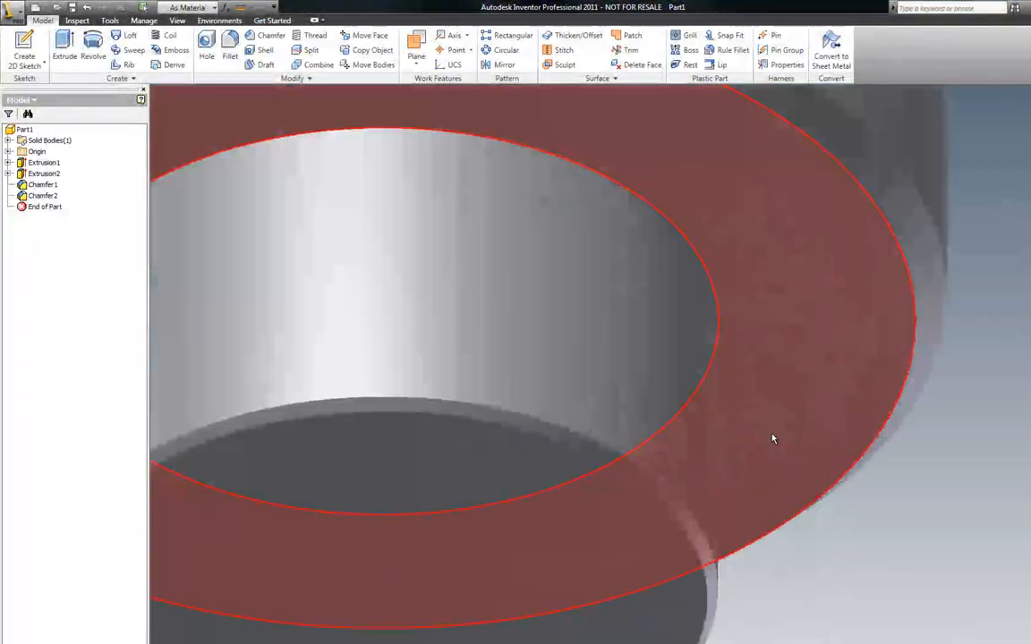
pyautogui.scroll(5, 773, 438)
pyautogui.keyDown('shift'); pyautogui.moveTo(766, 437); pyautogui.dragTo(286, 179, button='middle'); pyautogui.keyUp('shift')
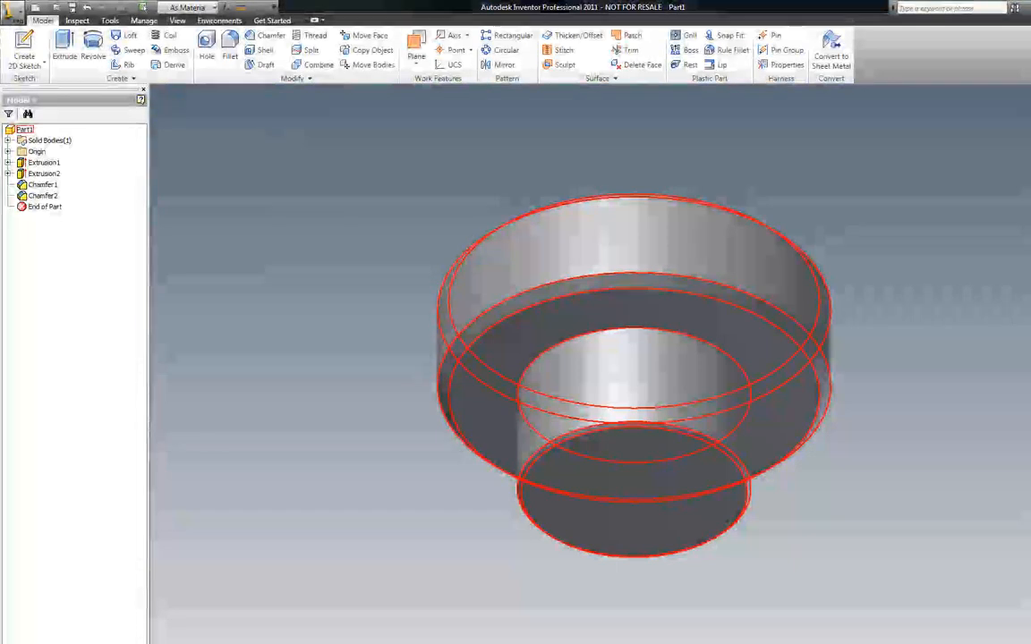
pyautogui.click(231, 44)
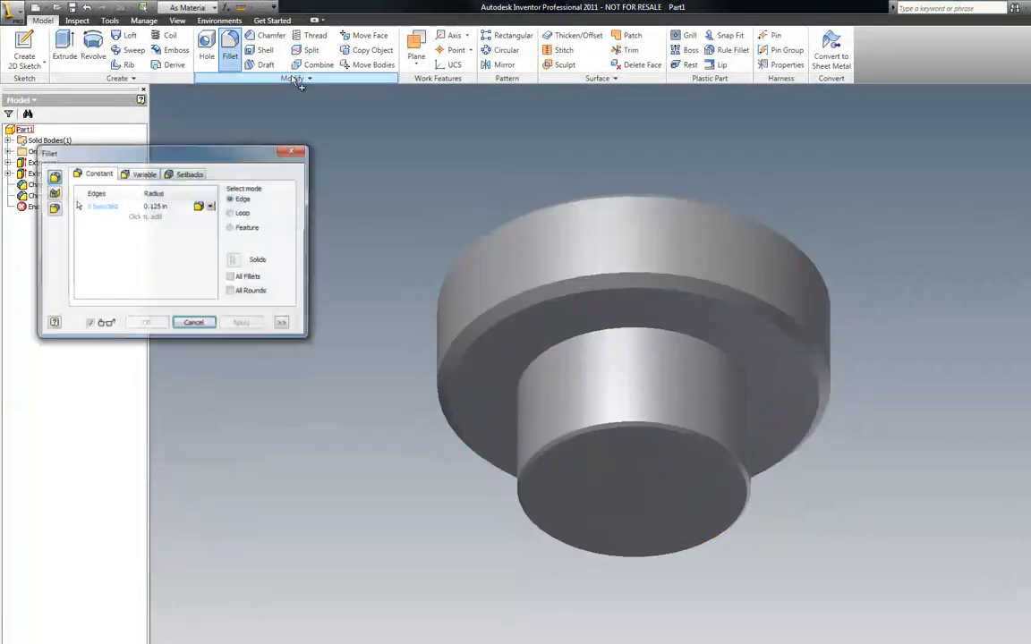
pyautogui.click(179, 205)
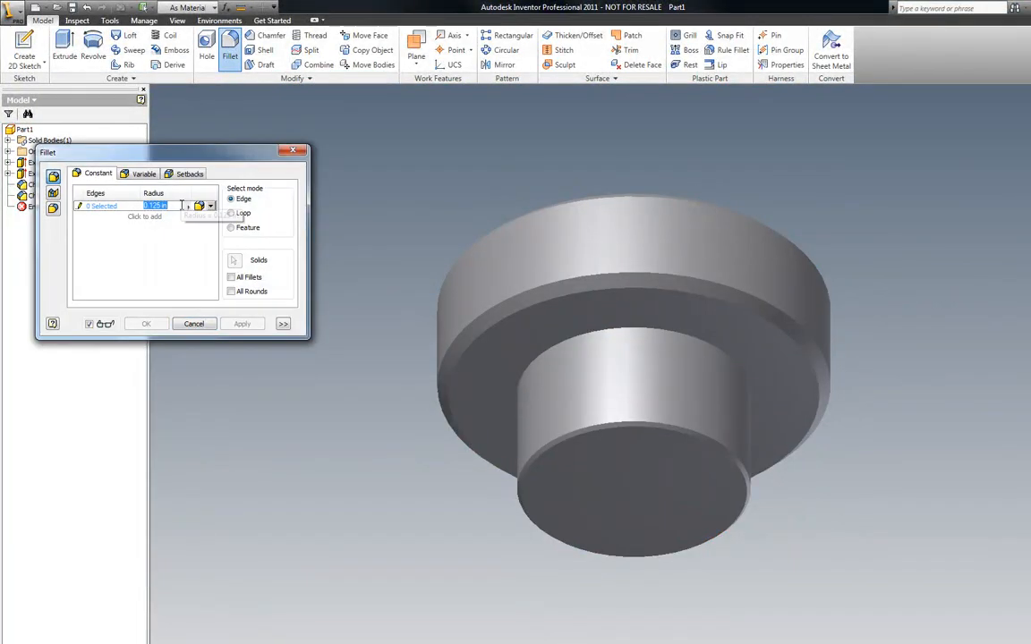
pyautogui.write('06')
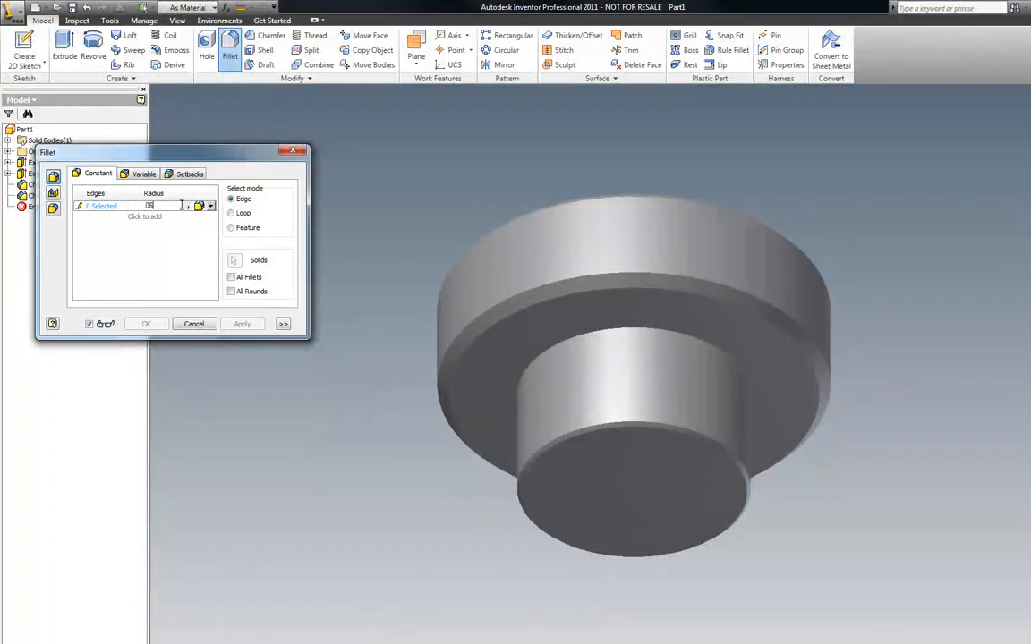
pyautogui.click(52, 176)
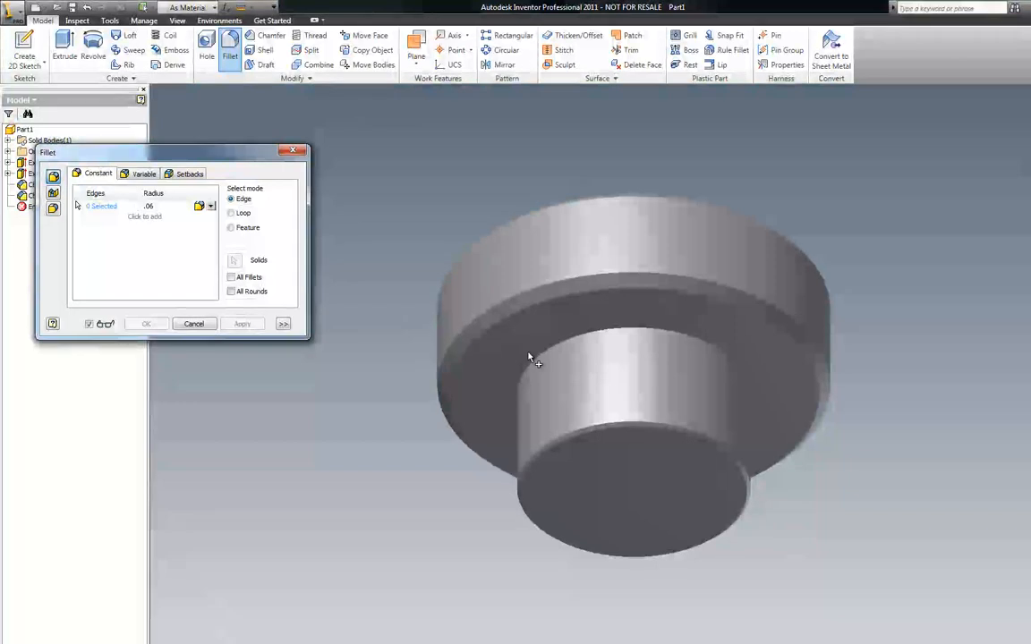
pyautogui.click(557, 347)
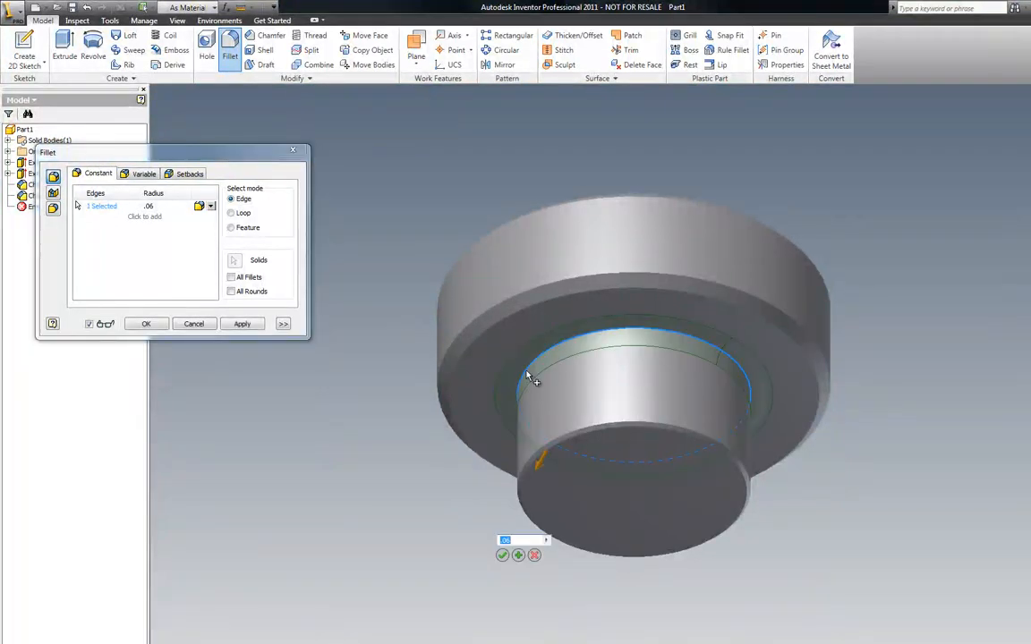
pyautogui.click(242, 324)
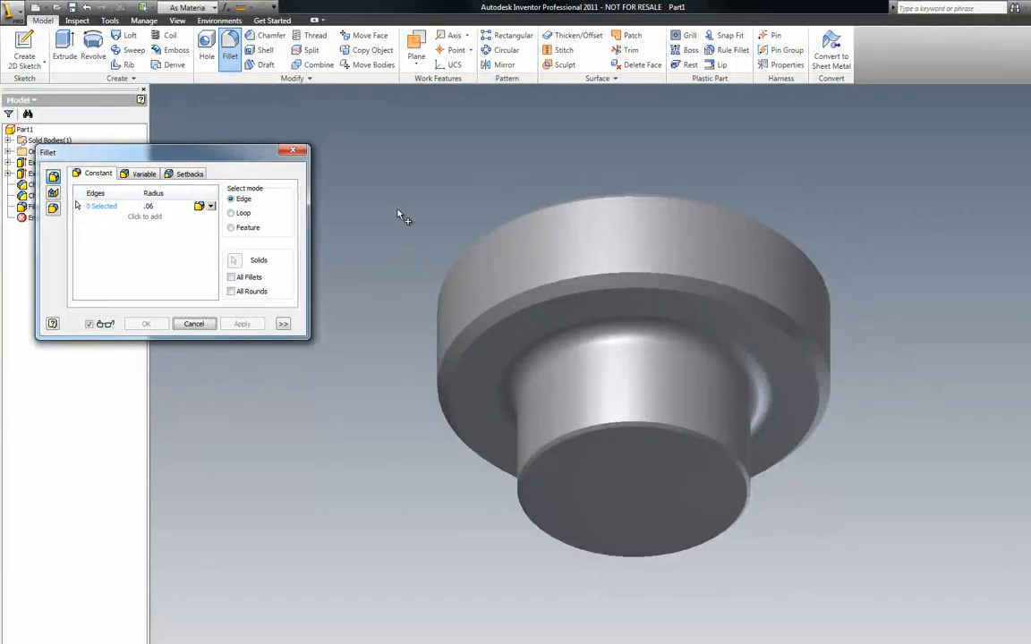
pyautogui.press('Escape')
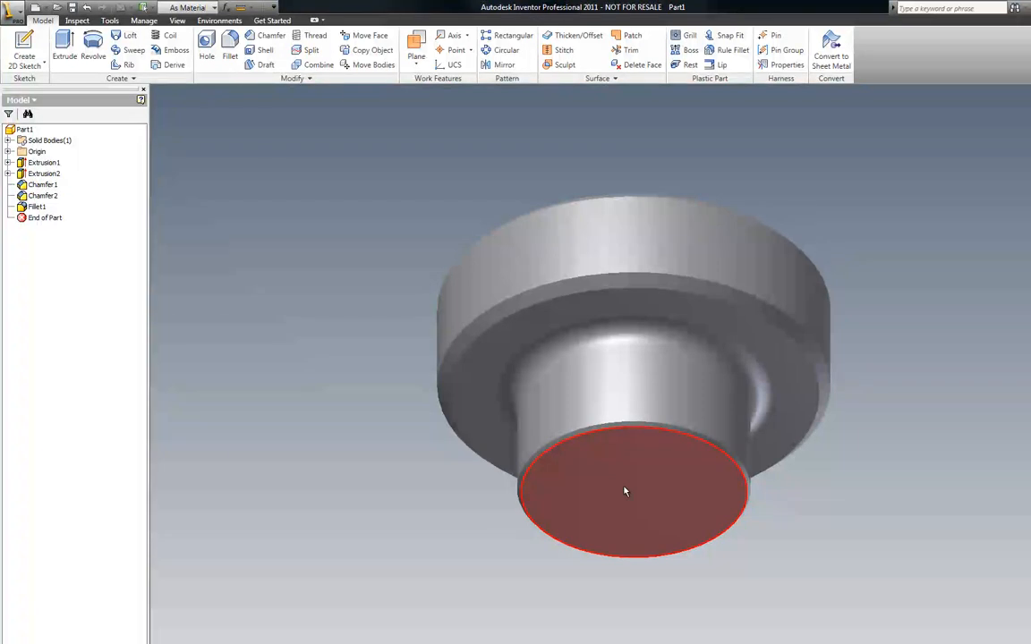
# Step: Start a new sketch on the flat end face of the narrow cylinder
pyautogui.rightClick(199, 170)
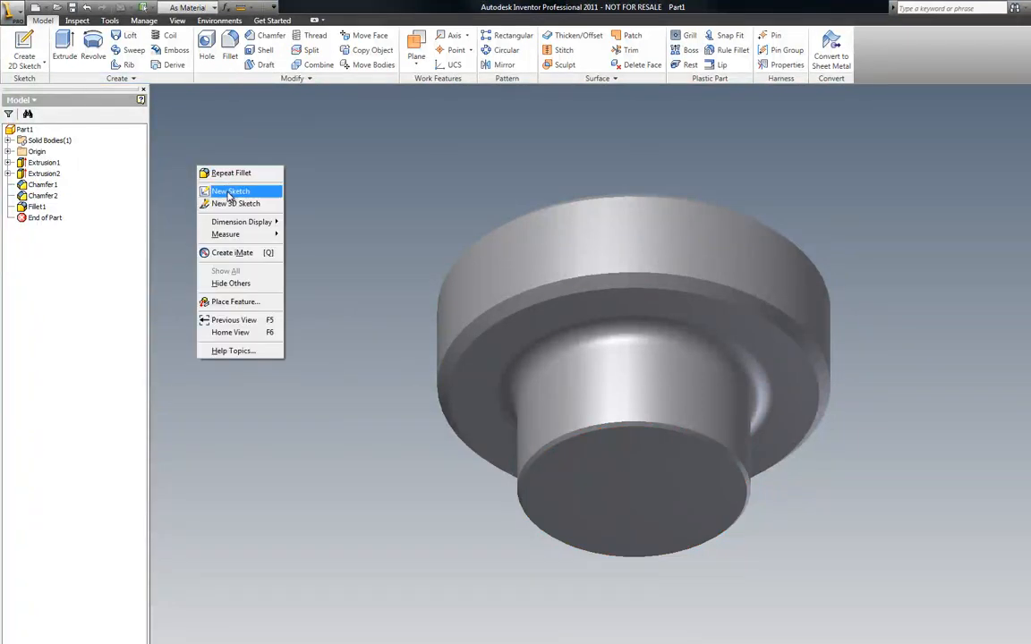
pyautogui.click(223, 193)
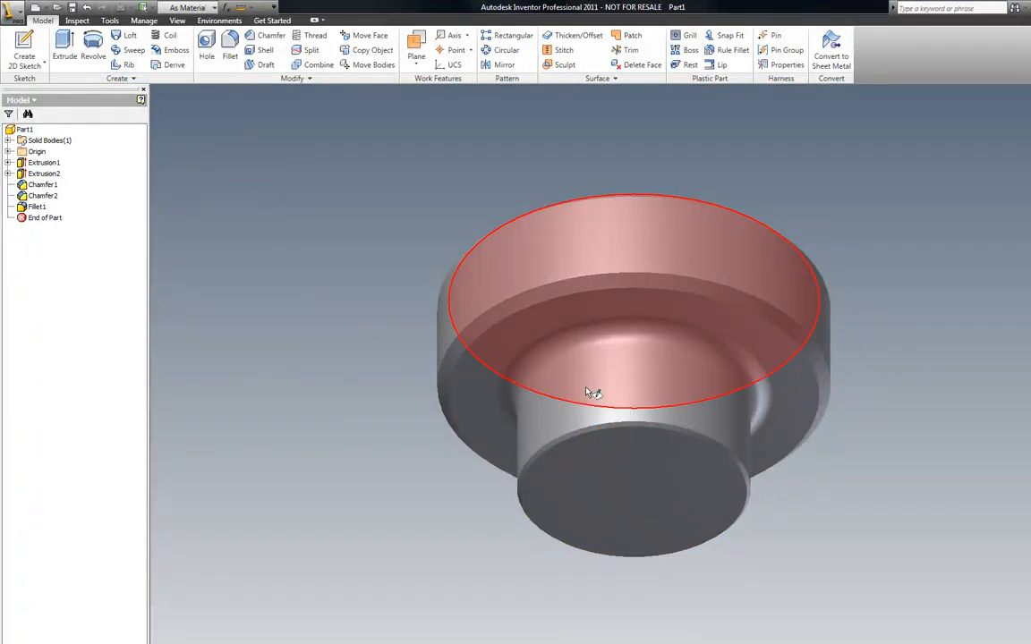
pyautogui.click(611, 469)
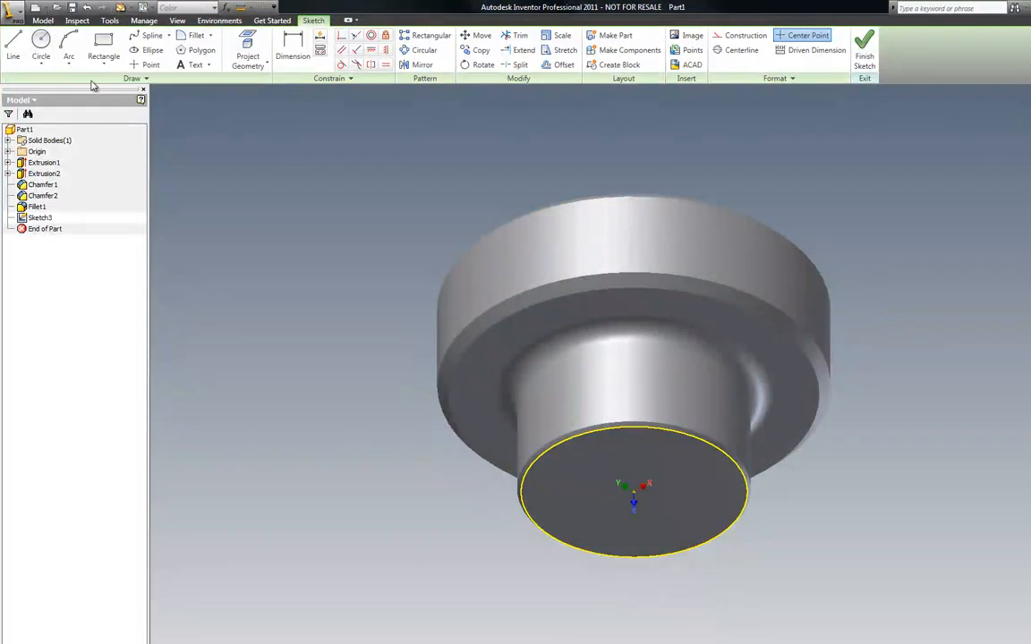
pyautogui.click(41, 45)
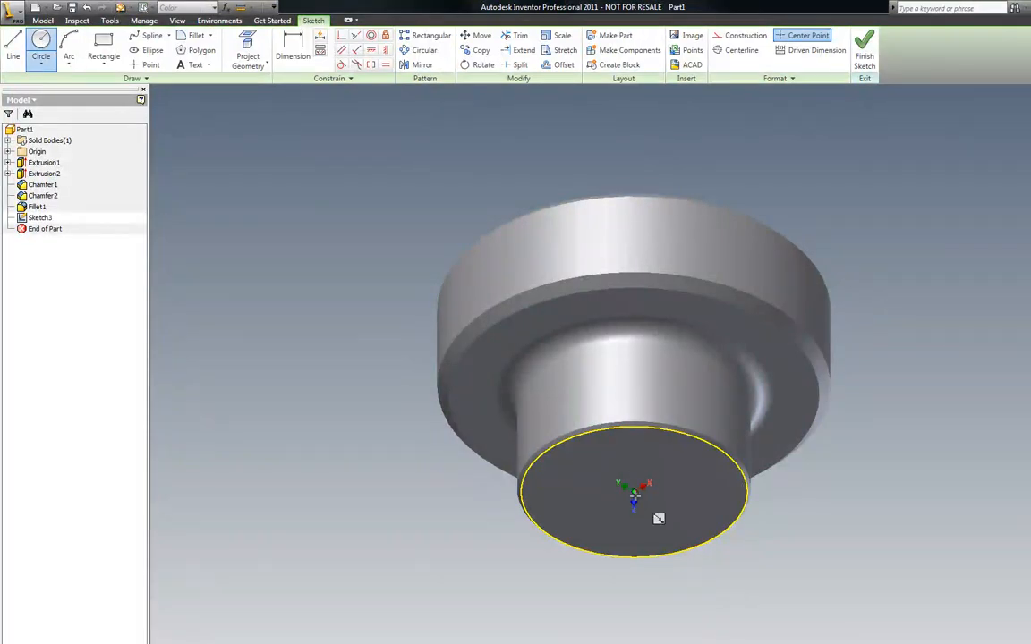
pyautogui.click(634, 492)
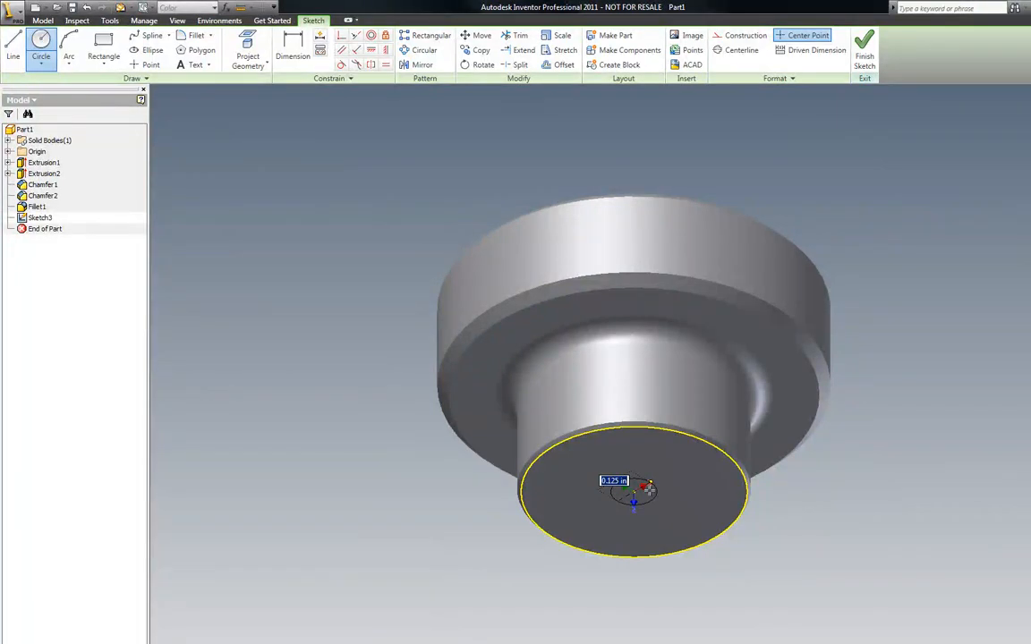
pyautogui.press('Escape')
# Step: Place a centre point at the middle of the narrow cylinder's end face and finish the sketch
pyautogui.click(150, 64)
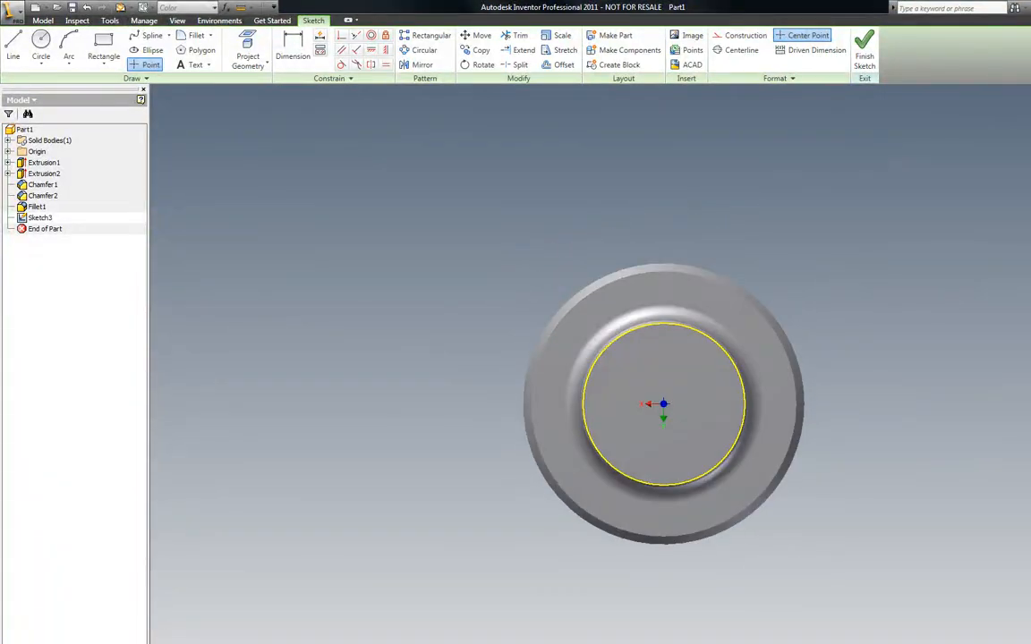
pyautogui.scroll(6, 689, 380)
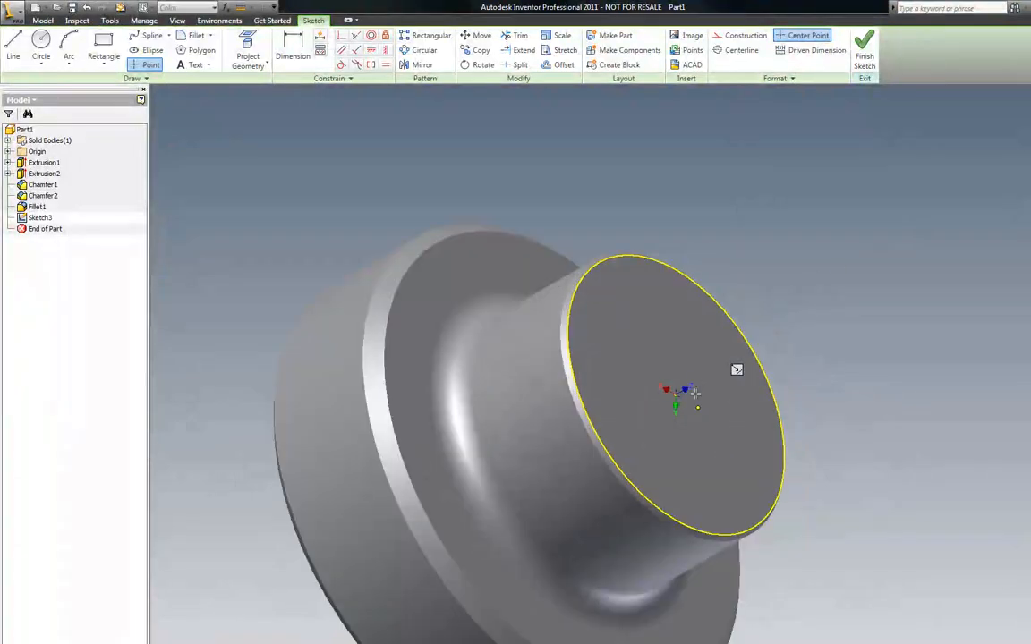
pyautogui.scroll(-5, 696, 406)
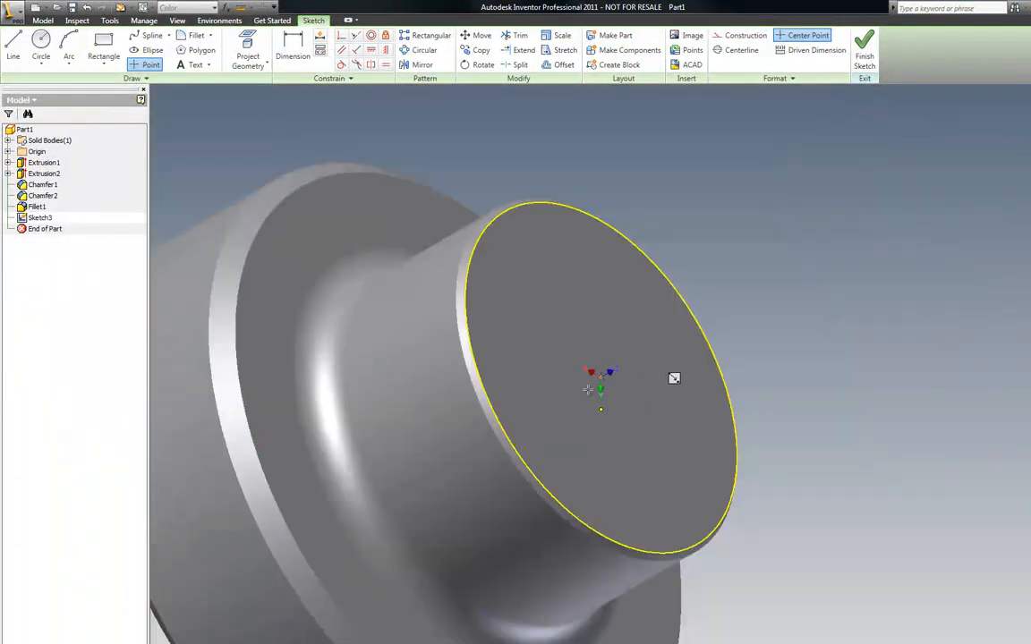
pyautogui.rightClick(739, 195)
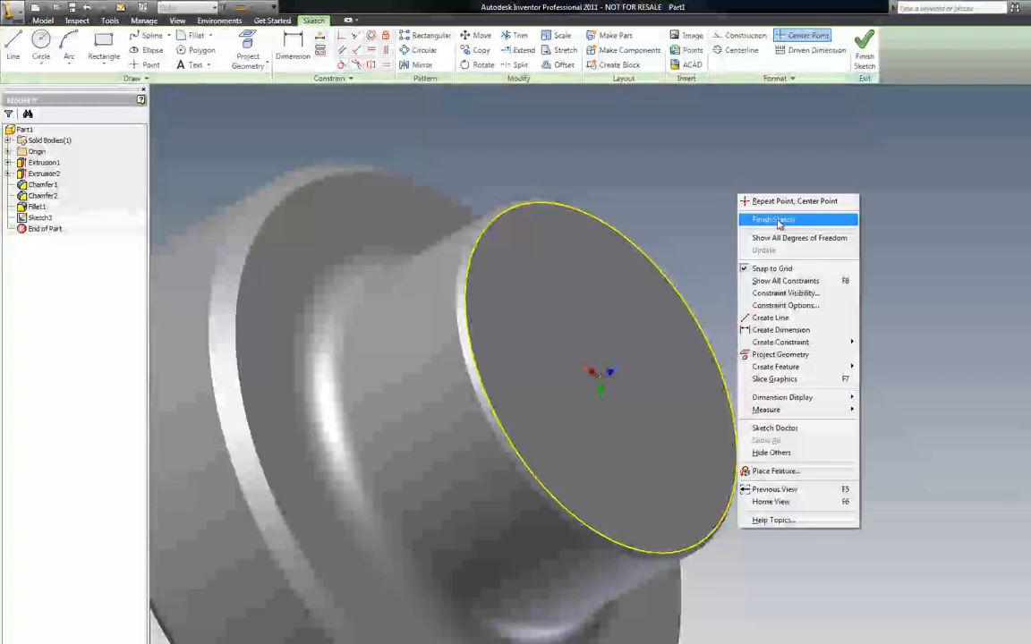
pyautogui.click(774, 221)
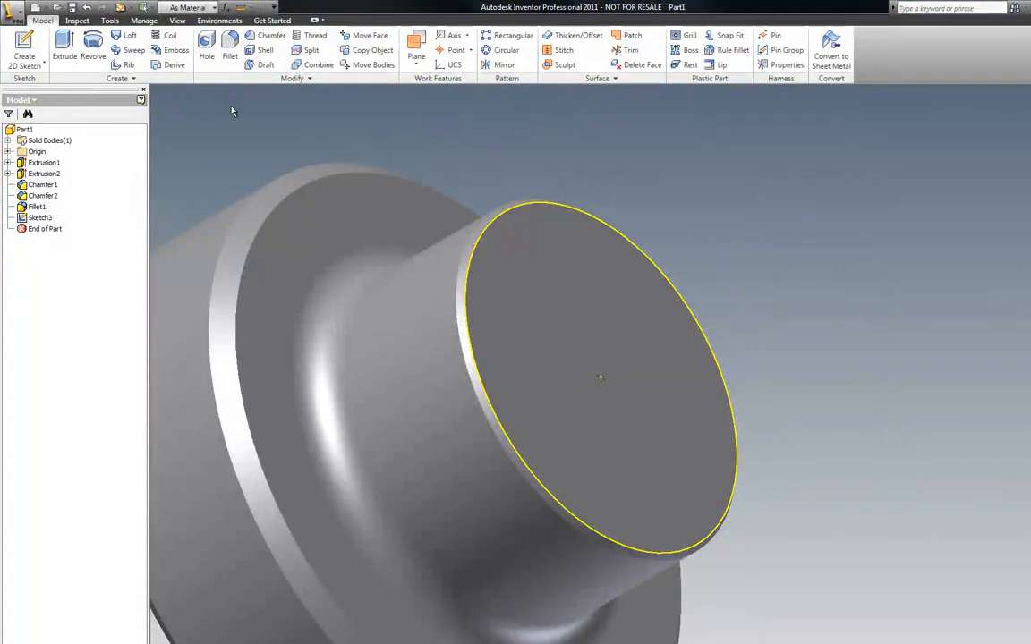
# Step: Cut a simple hole of 5/16 in. diameter at the sketched centre point with a Through All termination
pyautogui.click(209, 45)
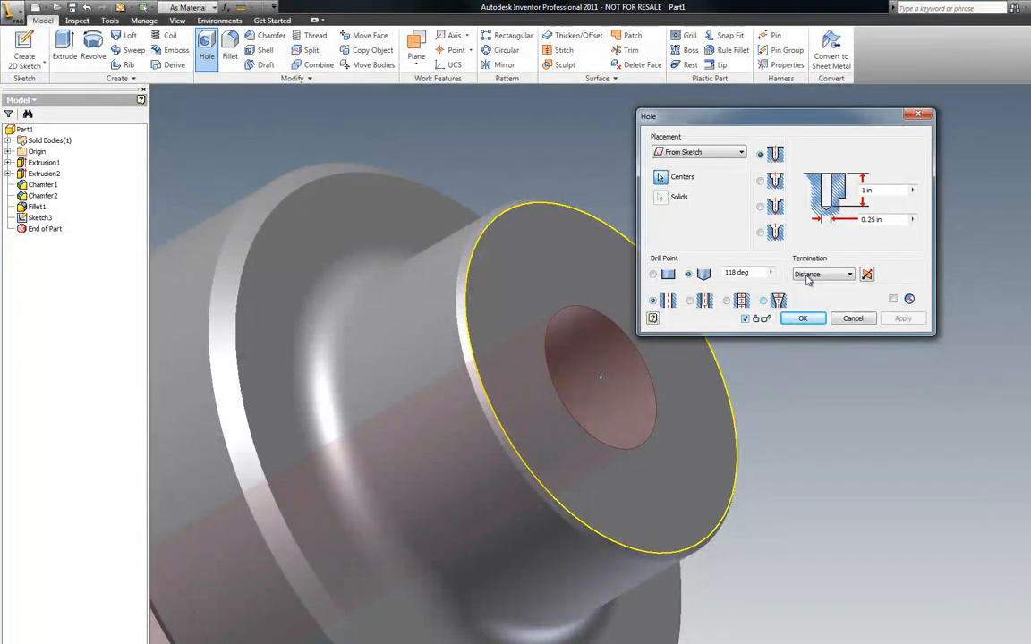
pyautogui.click(913, 221)
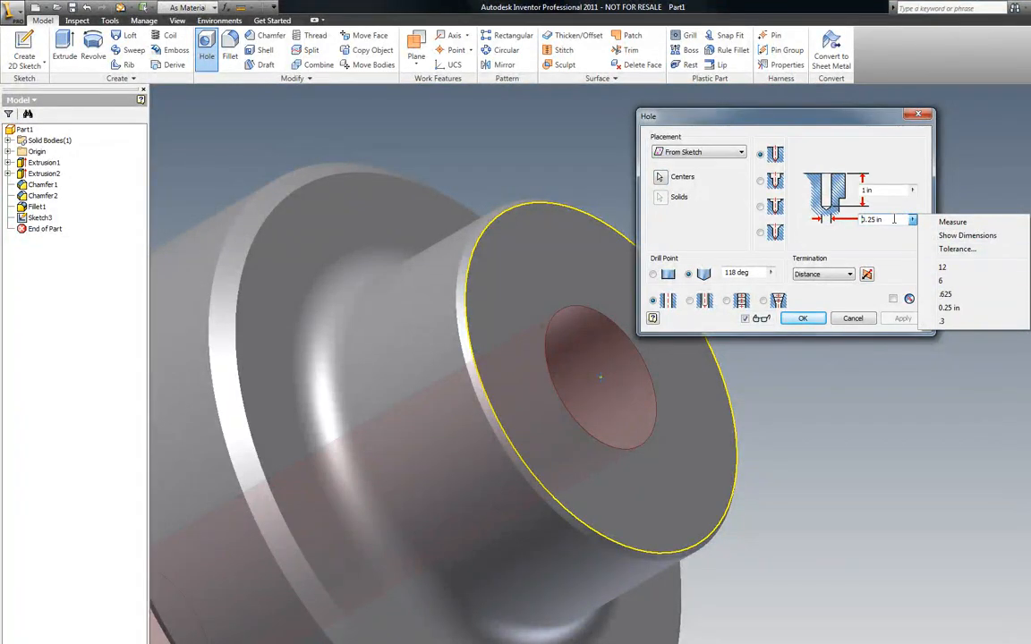
pyautogui.click(896, 218)
pyautogui.moveTo(896, 218); pyautogui.dragTo(849, 225)
pyautogui.write('5')
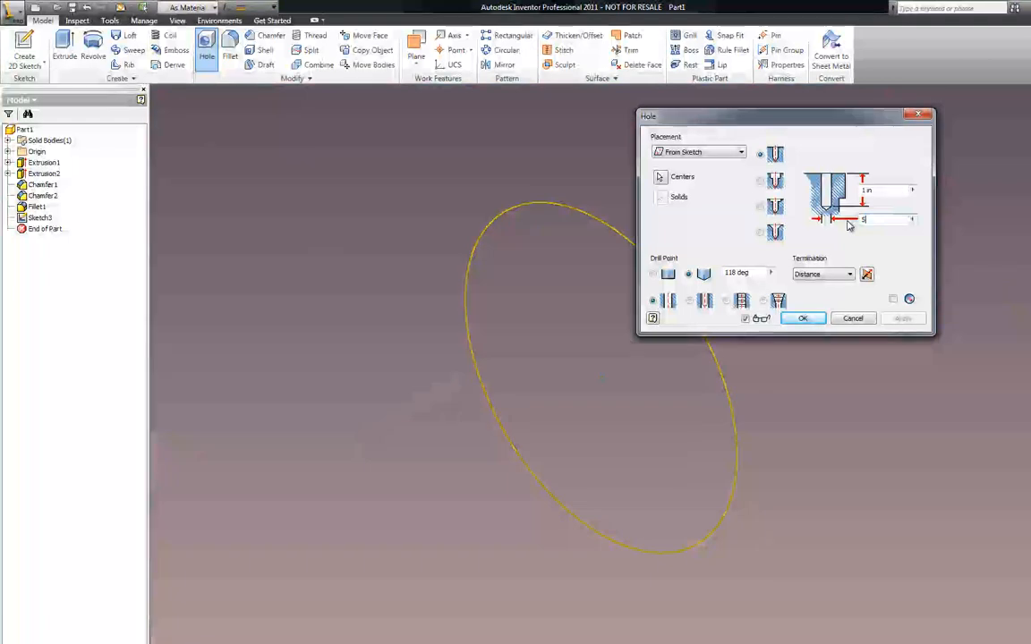
pyautogui.write('/16')
pyautogui.press('BackSpace')
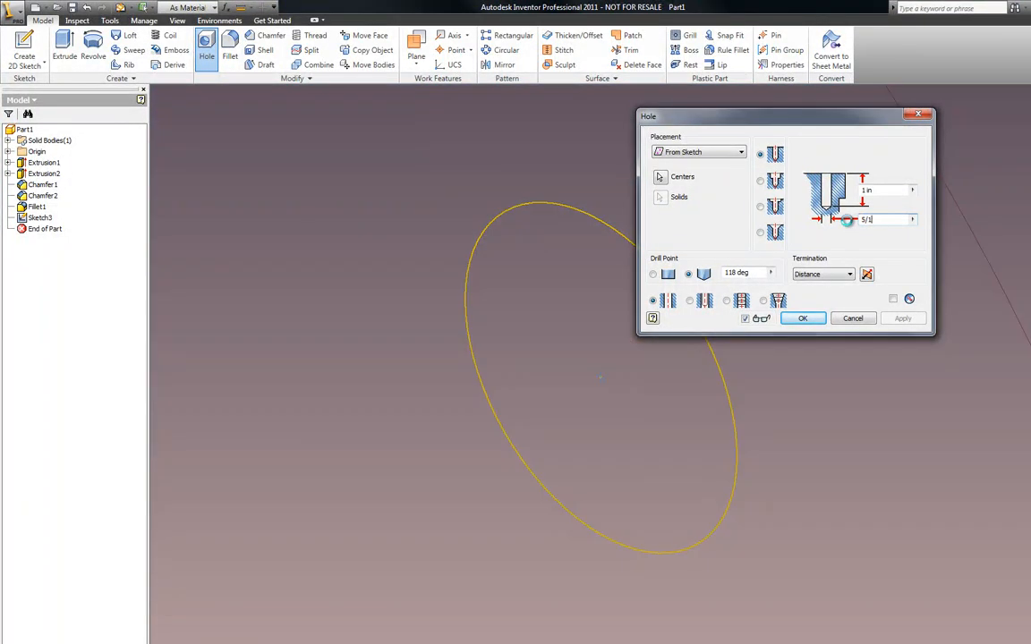
pyautogui.write('6')
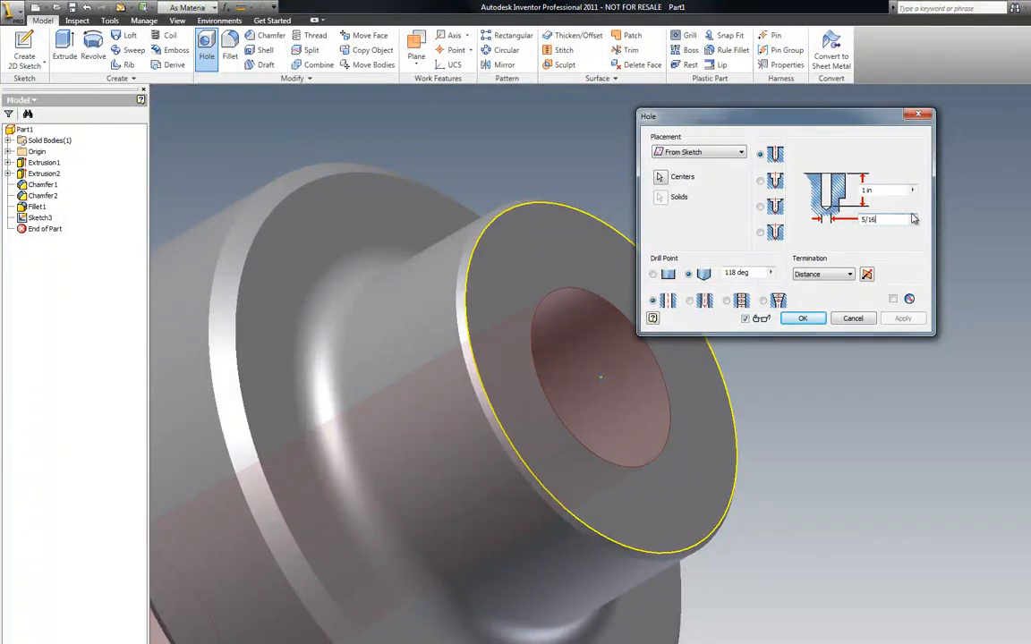
pyautogui.click(850, 274)
pyautogui.click(830, 296)
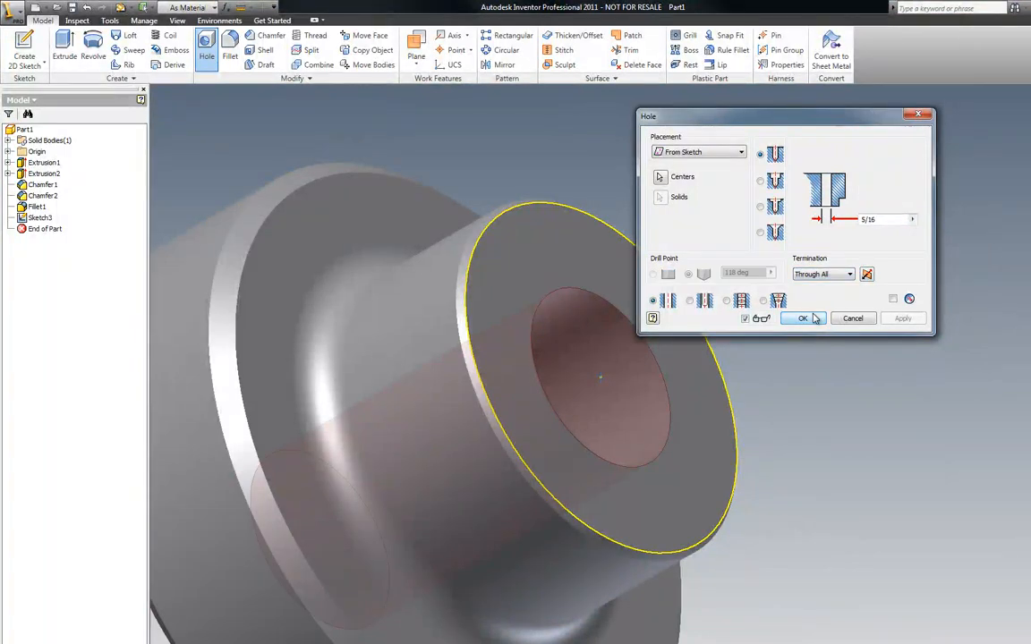
pyautogui.click(805, 320)
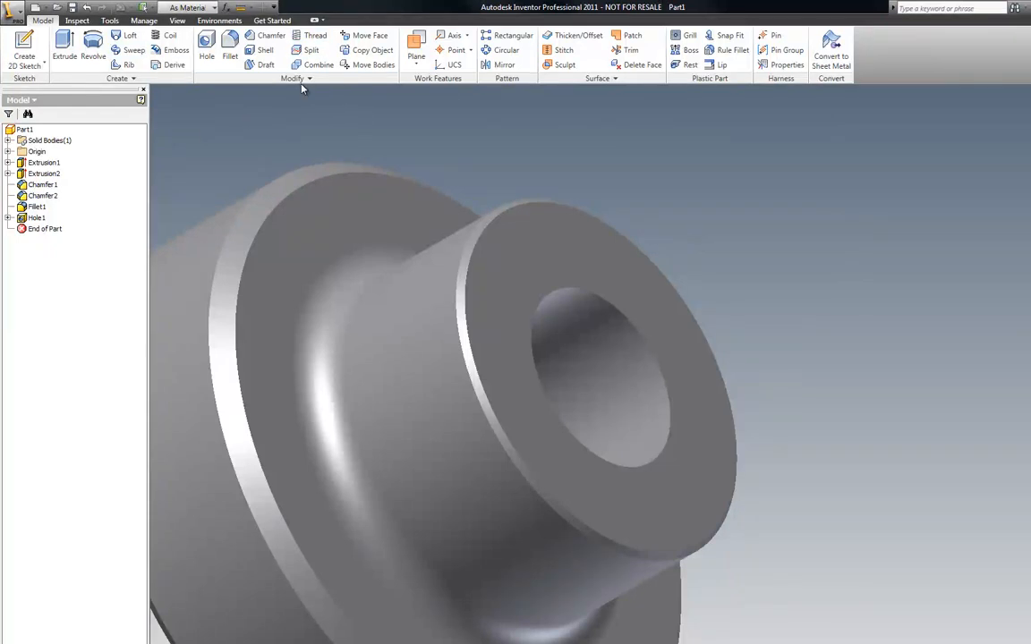
# Step: Thread the centre hole's inner face over its full length as ANSI Unified 5/16-18 UNC, class 2B, right hand
pyautogui.click(311, 35)
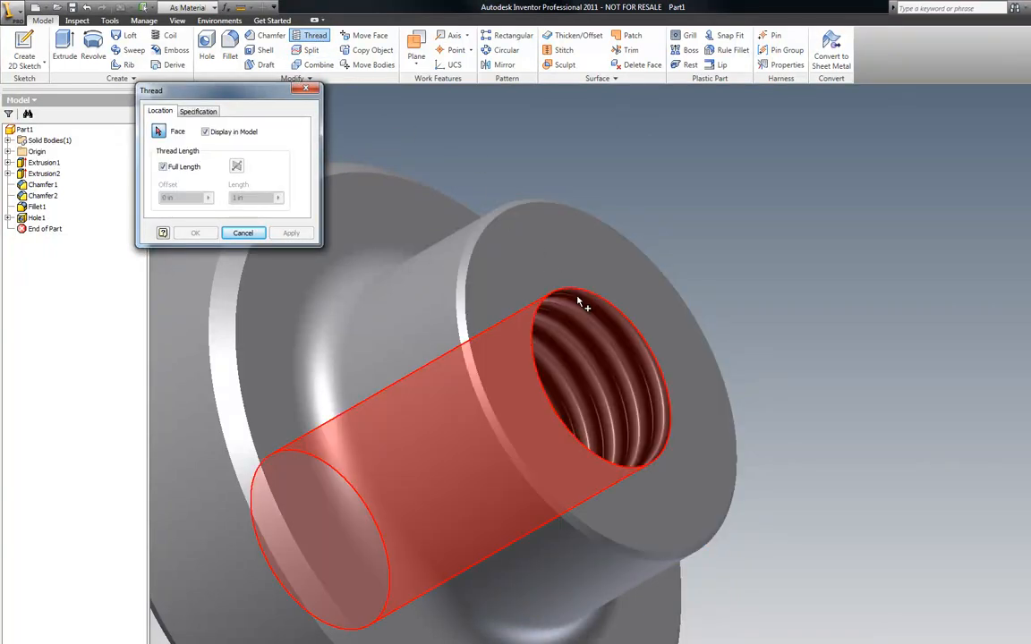
pyautogui.click(580, 302)
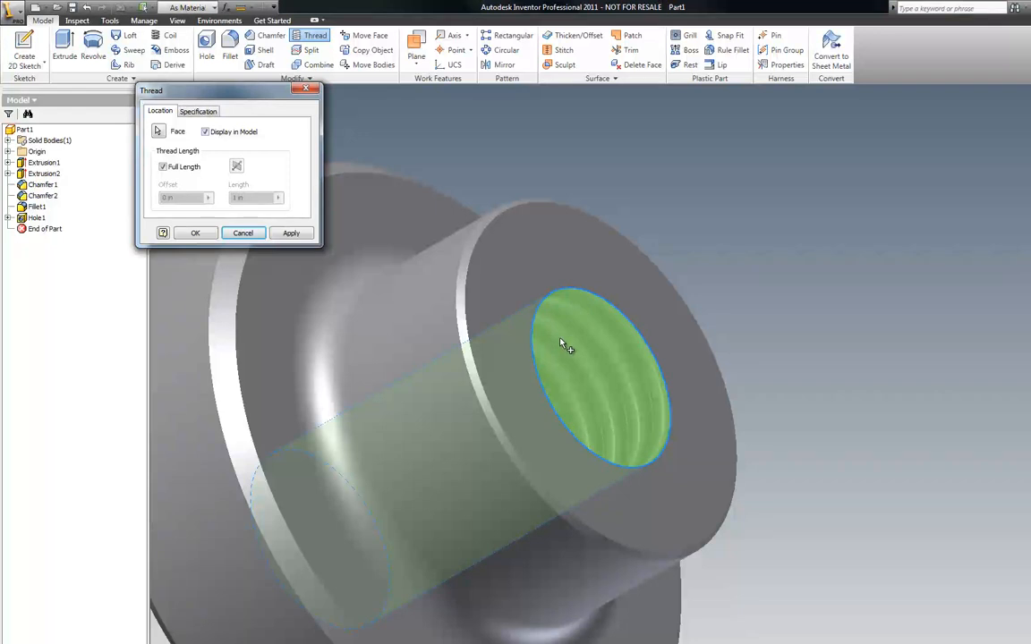
pyautogui.click(196, 111)
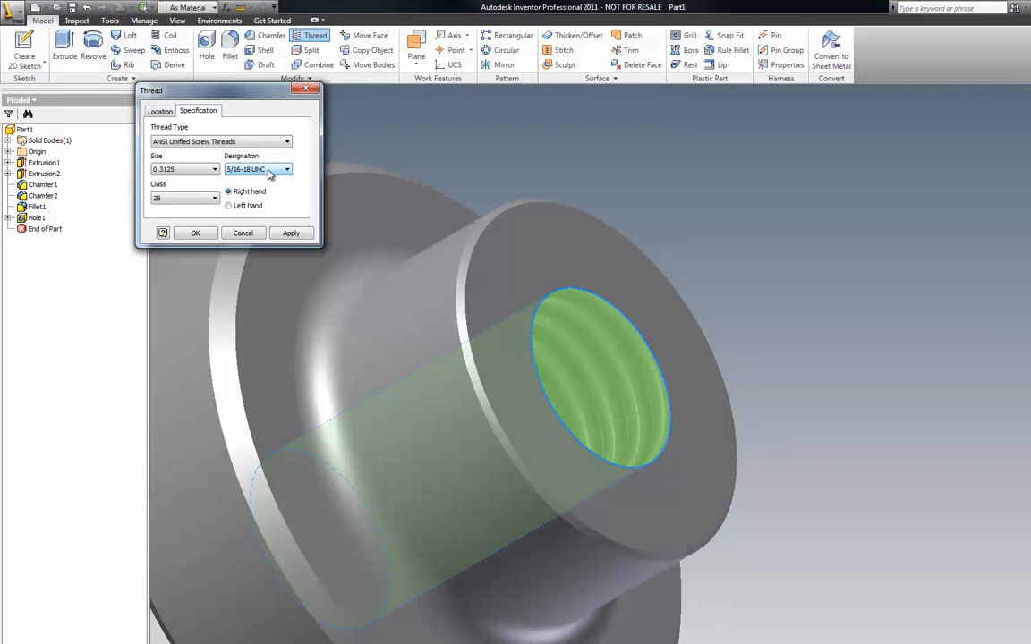
pyautogui.click(215, 199)
pyautogui.click(215, 199)
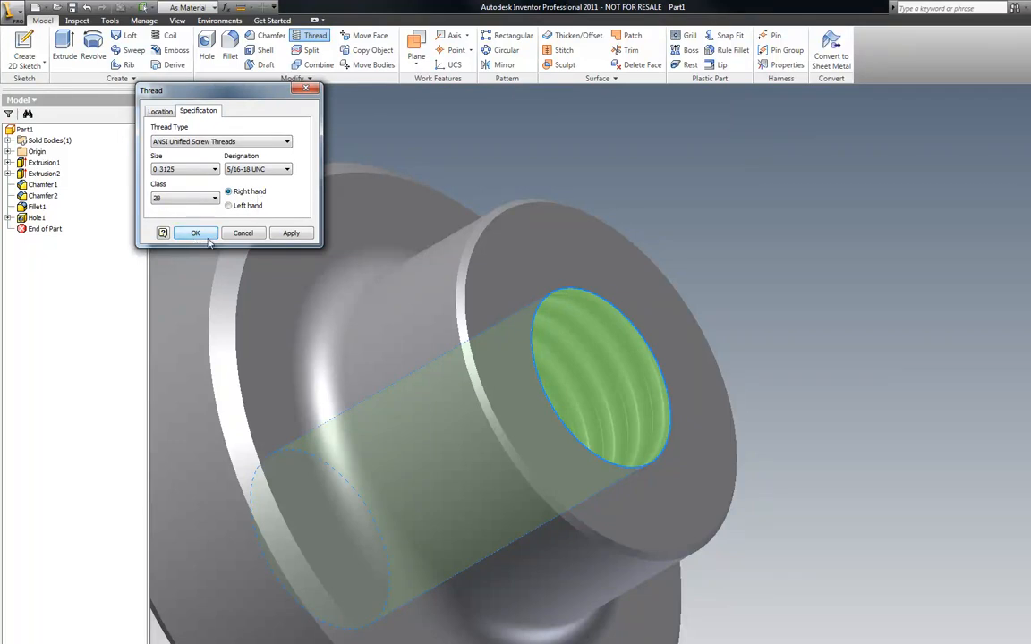
pyautogui.click(292, 234)
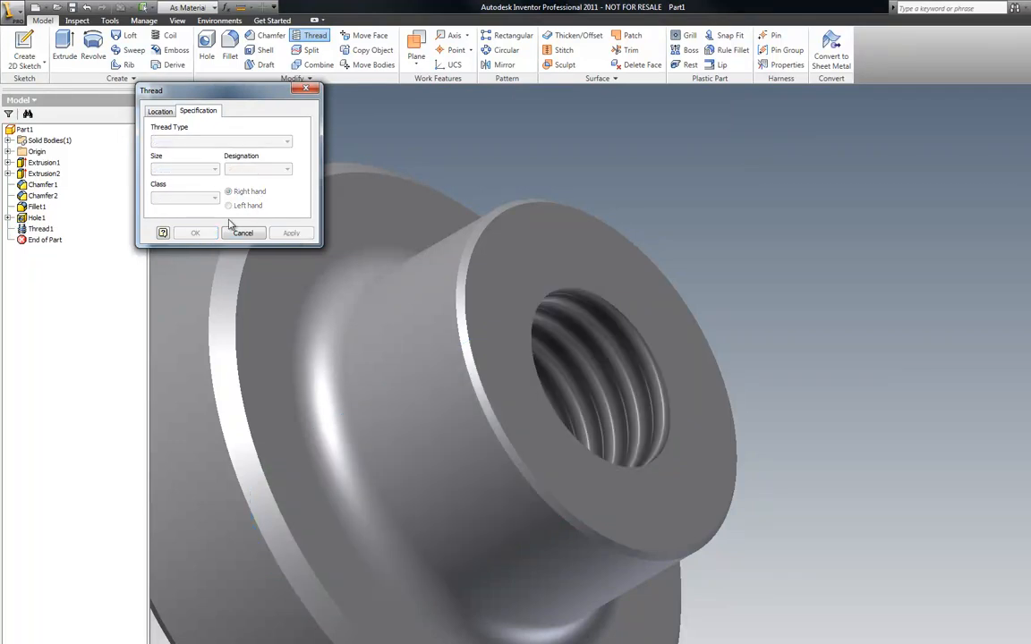
pyautogui.click(311, 89)
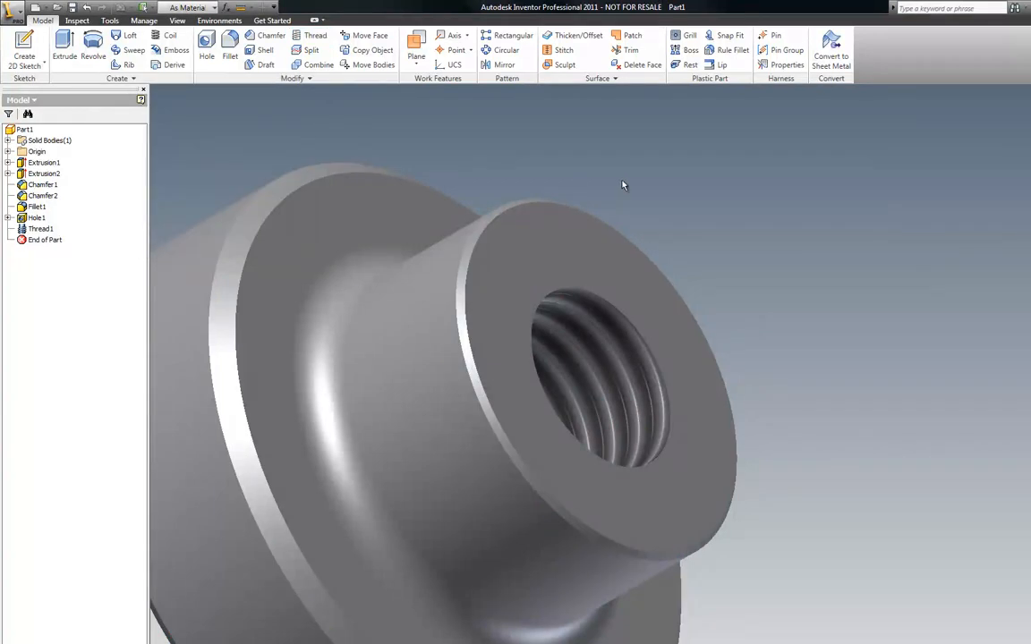
pyautogui.scroll(3, 624, 186)
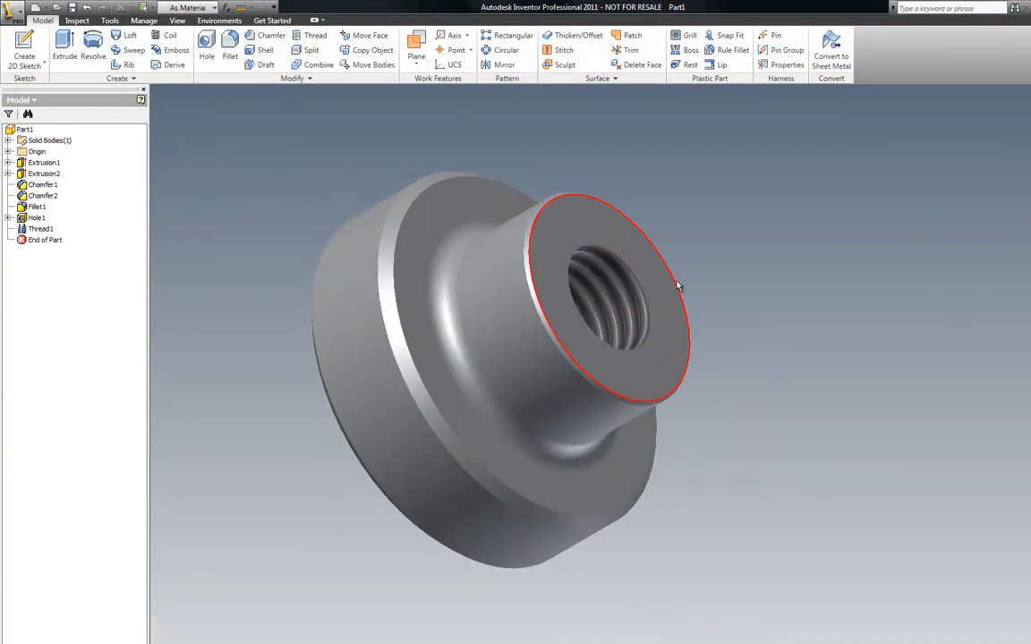
pyautogui.scroll(-4, 614, 284)
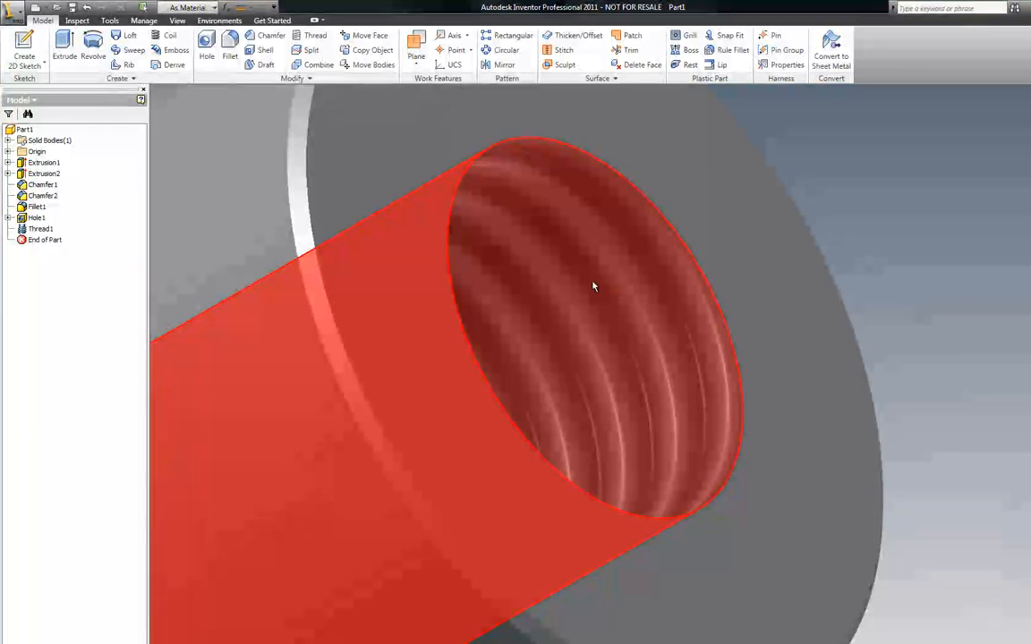
pyautogui.scroll(5, 592, 287)
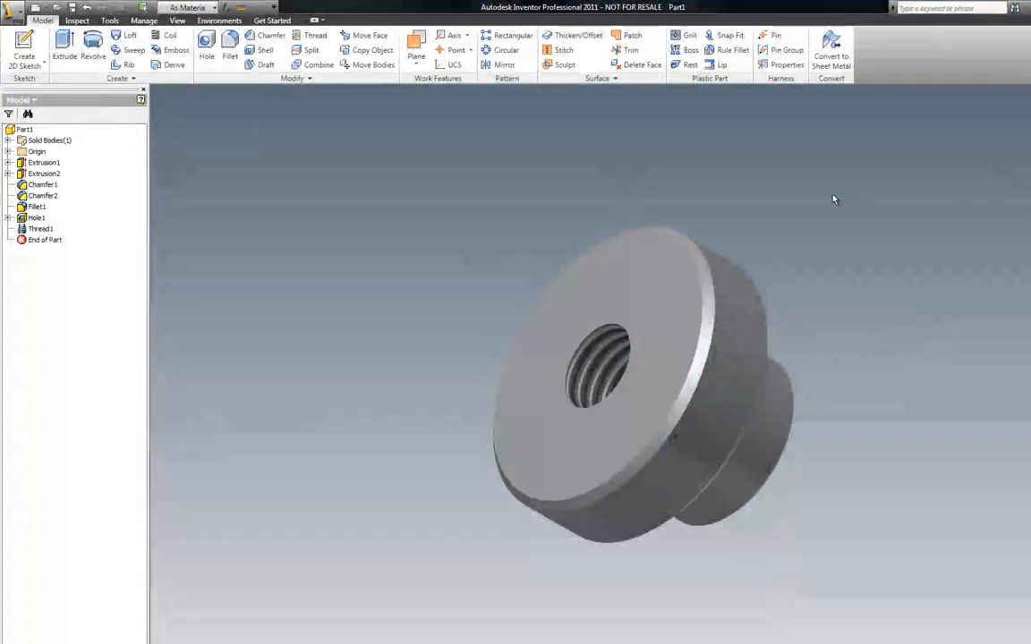
pyautogui.scroll(-4, 574, 362)
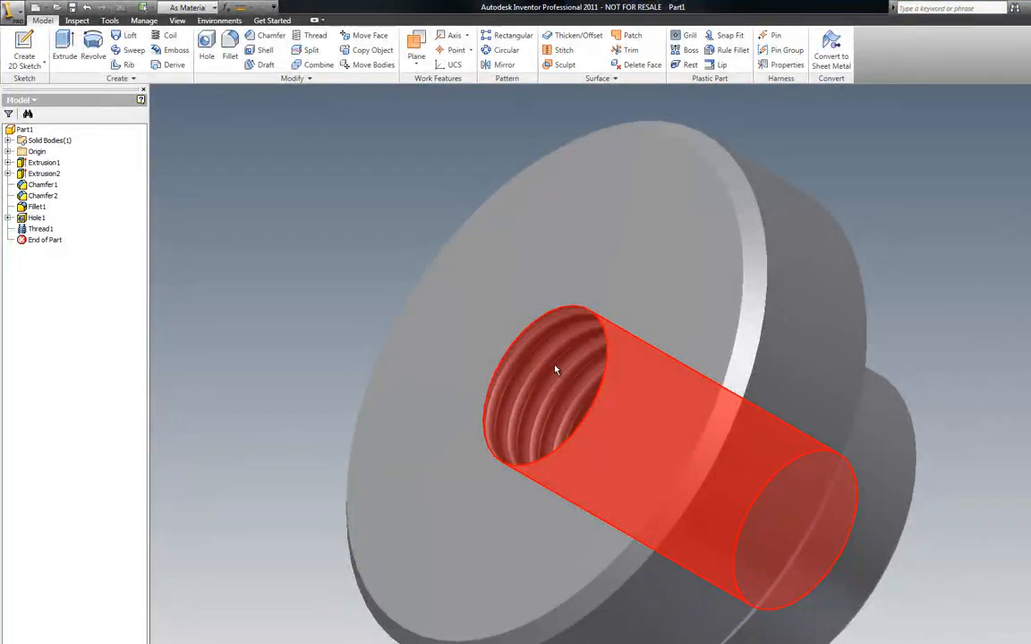
pyautogui.moveTo(557, 368)
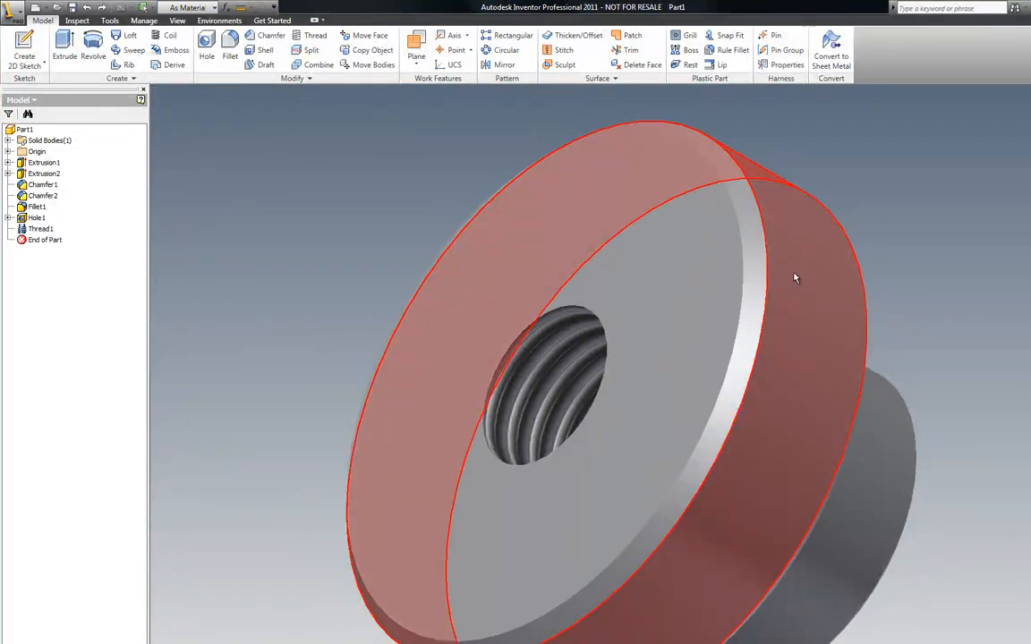
# Step: Set the face color style of the wide head's outer cylindrical face to Metal-Steel (Knurled)
pyautogui.click(801, 278)
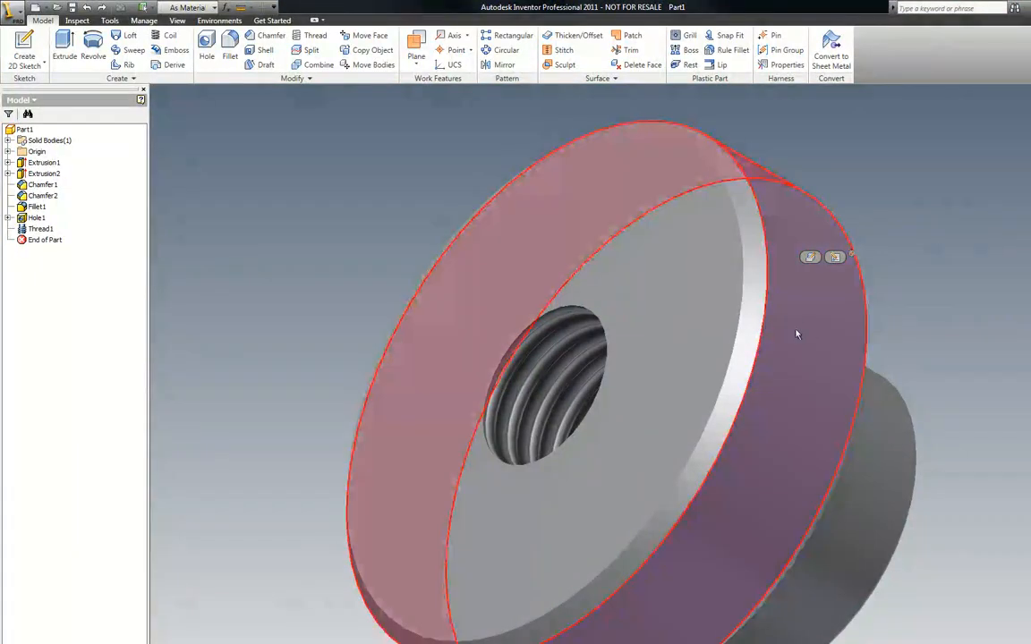
pyautogui.rightClick(794, 315)
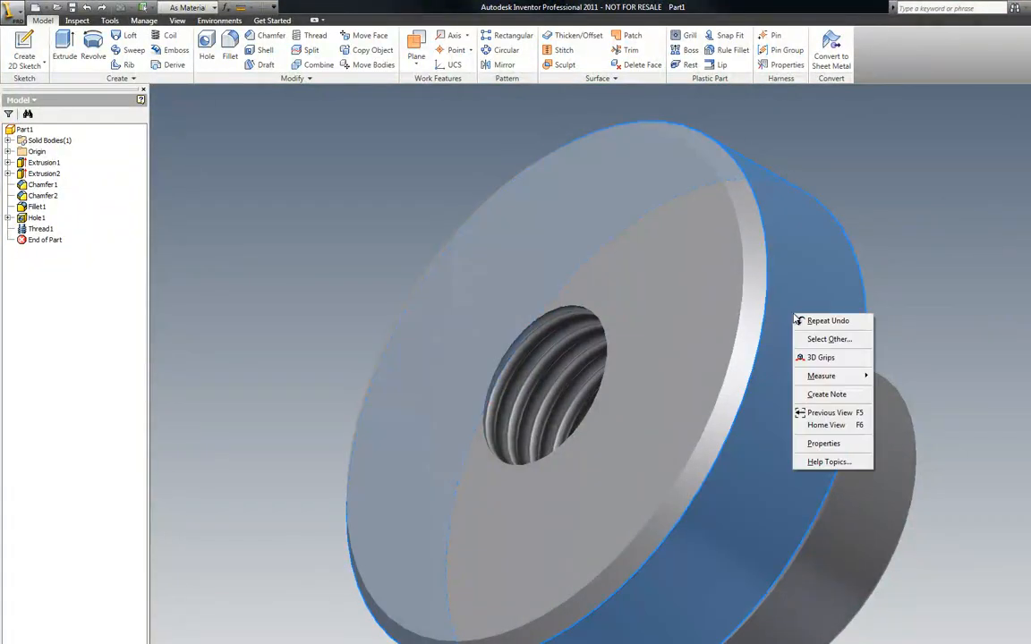
pyautogui.click(824, 444)
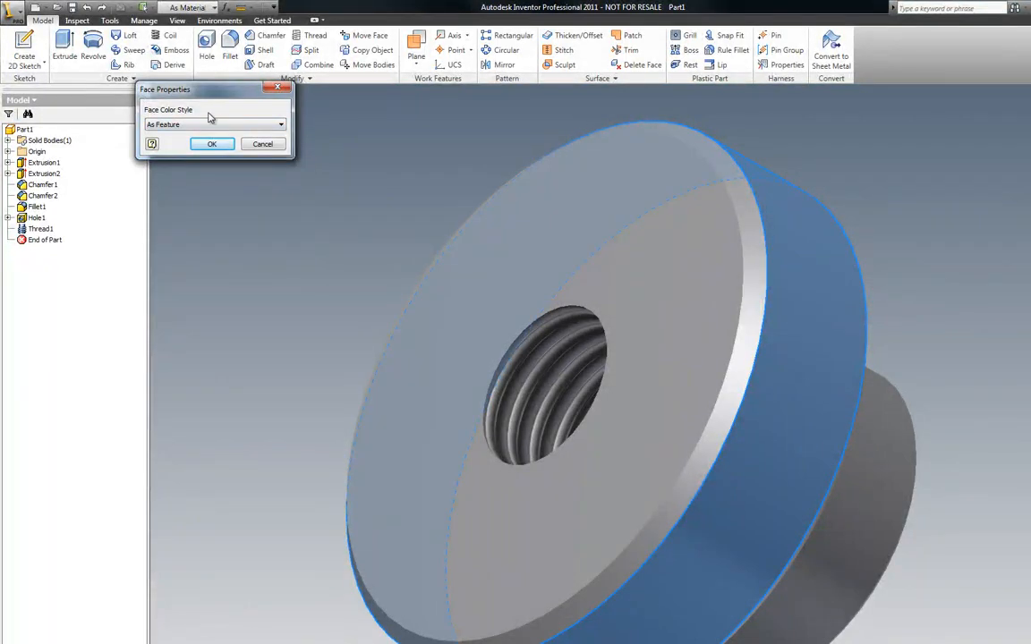
pyautogui.click(279, 128)
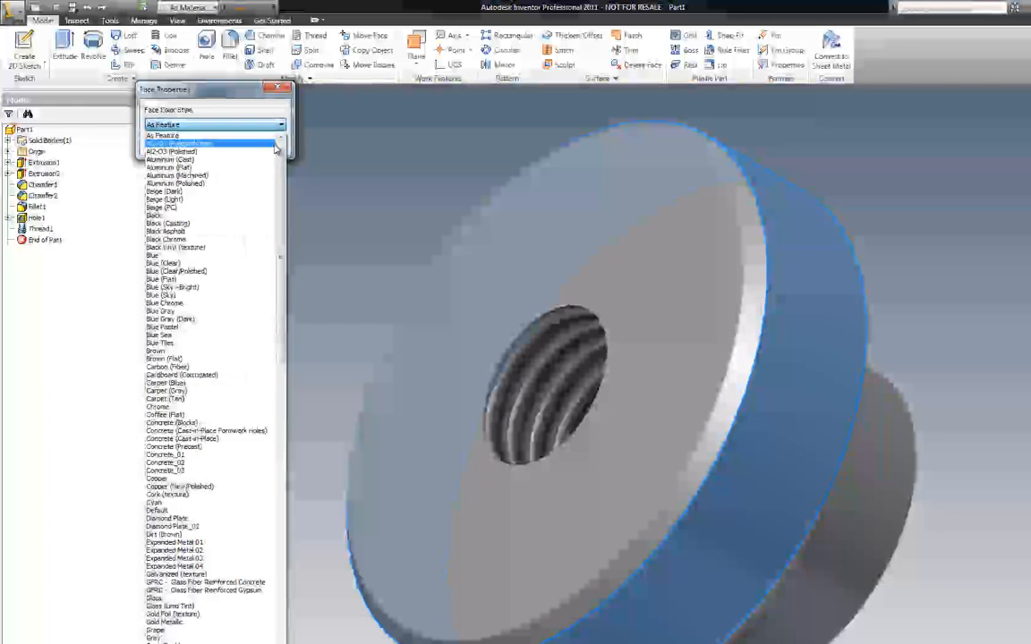
pyautogui.moveTo(282, 173); pyautogui.dragTo(277, 357)
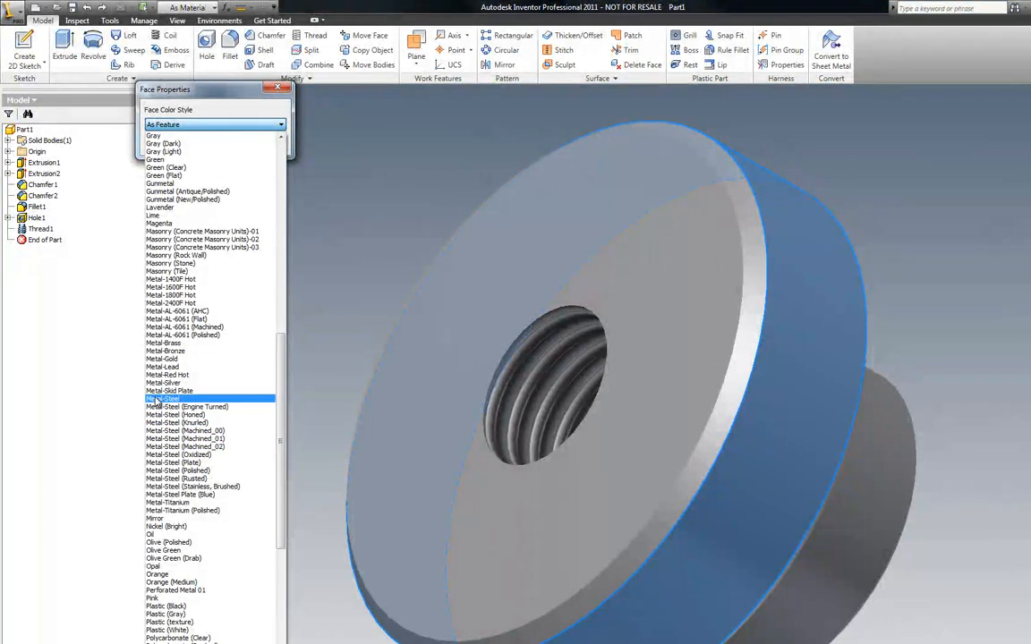
pyautogui.click(186, 422)
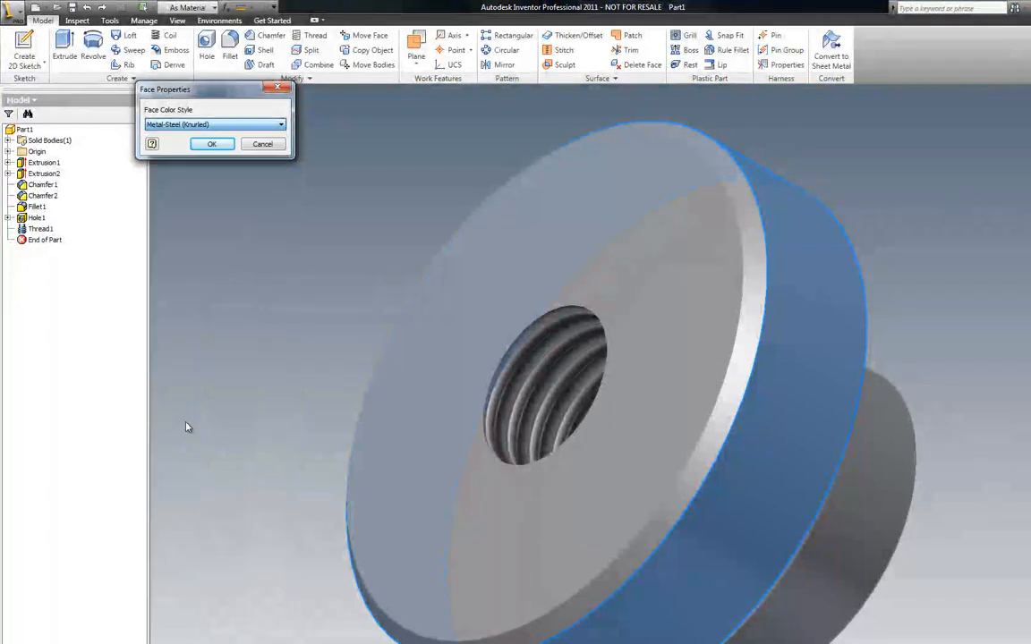
pyautogui.click(215, 145)
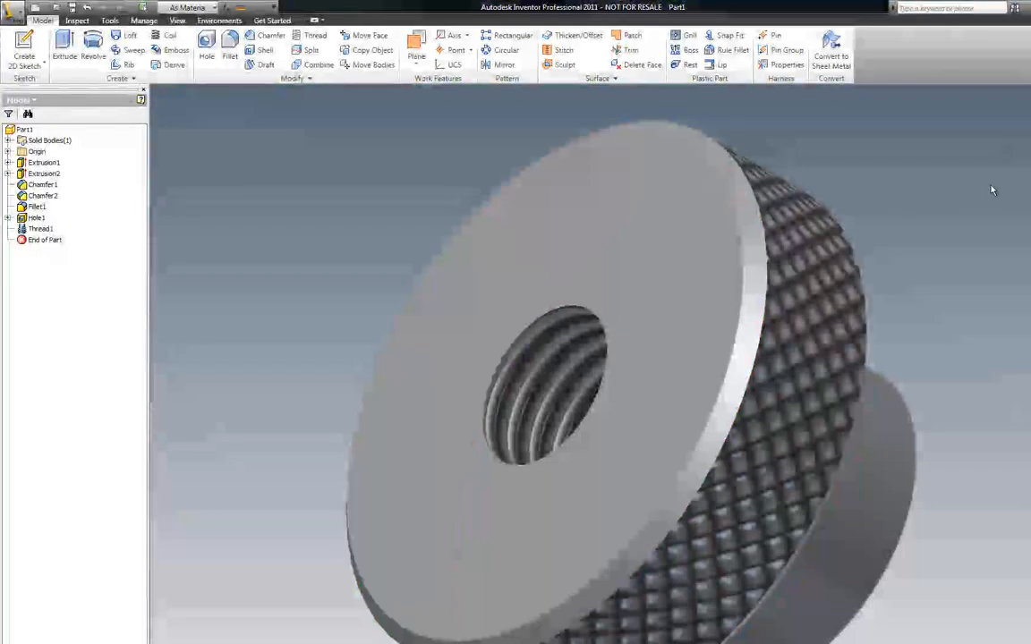
pyautogui.scroll(-3, 934, 206)
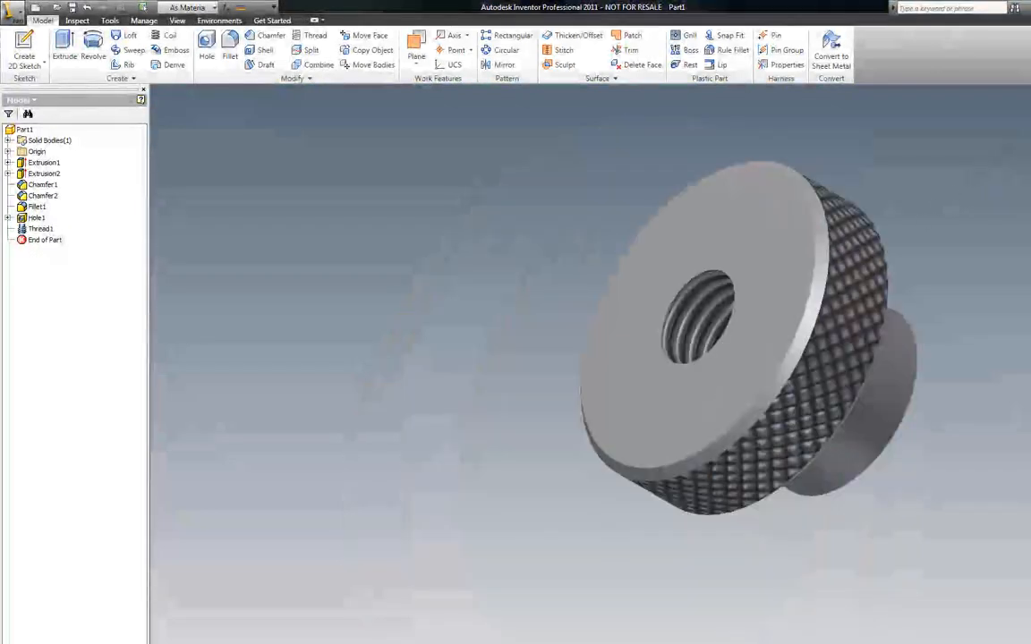
pyautogui.click(1029, 132)
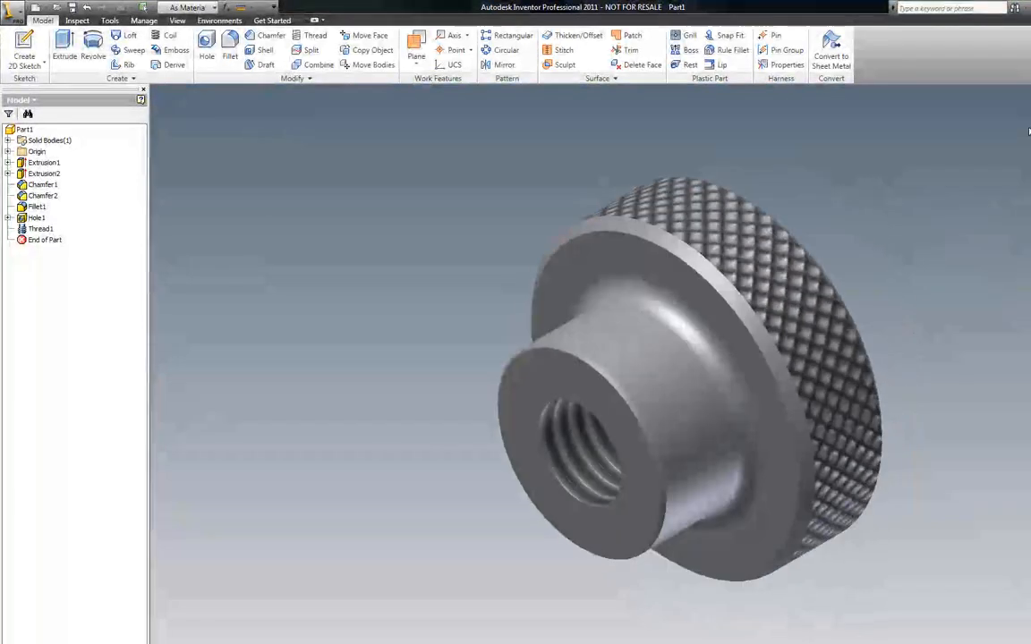